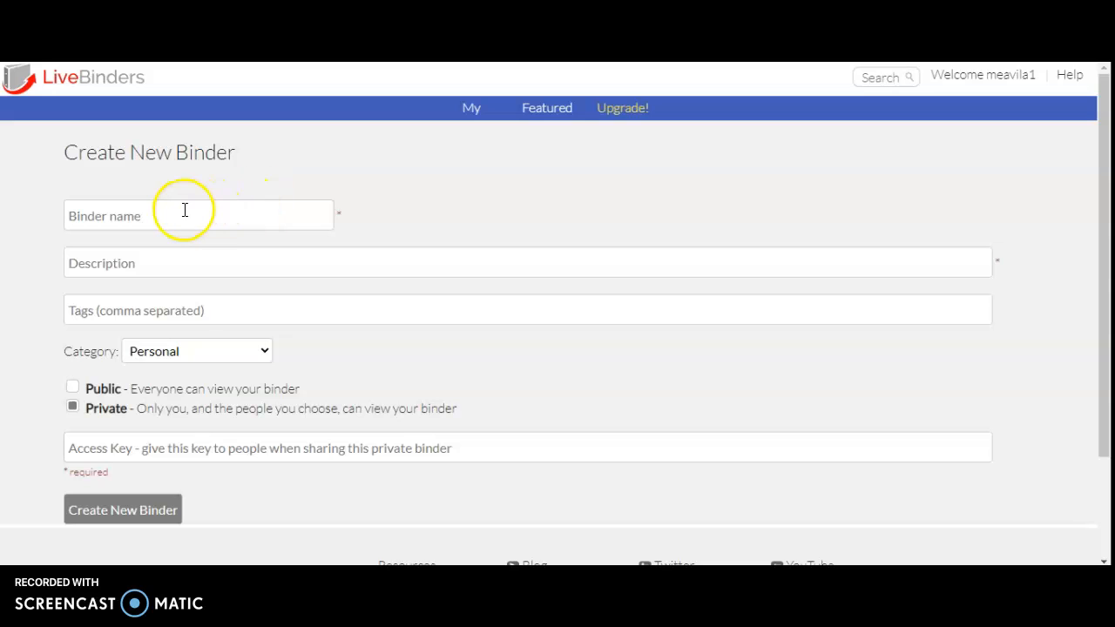
Name the new binder "Simple present" and enter the description "THis lesson is about simple present.".
click(183, 210)
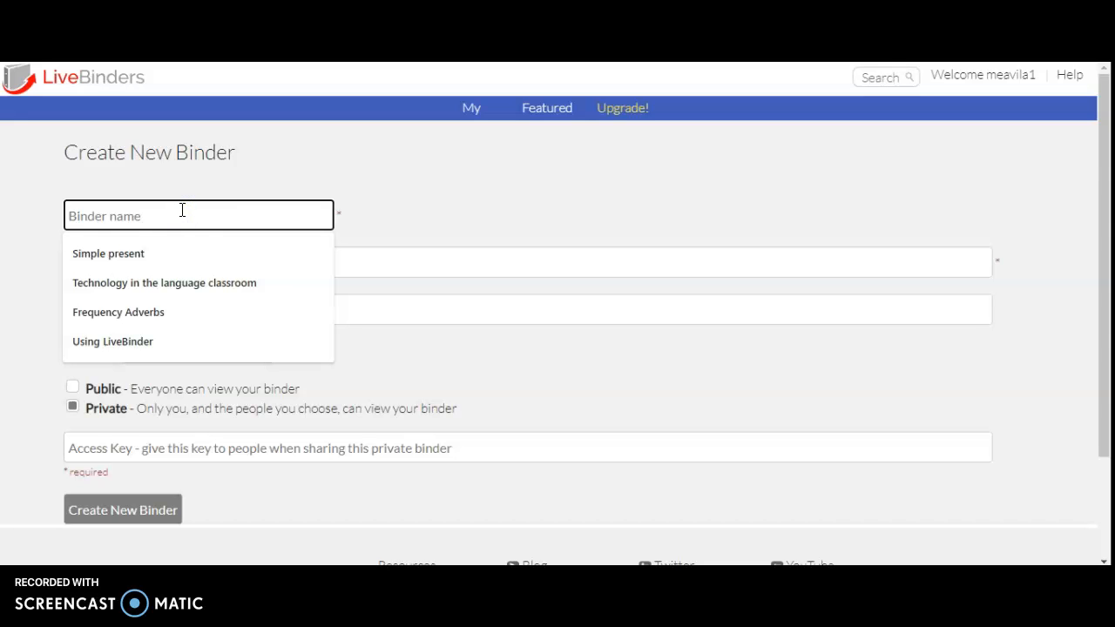
text(Si)
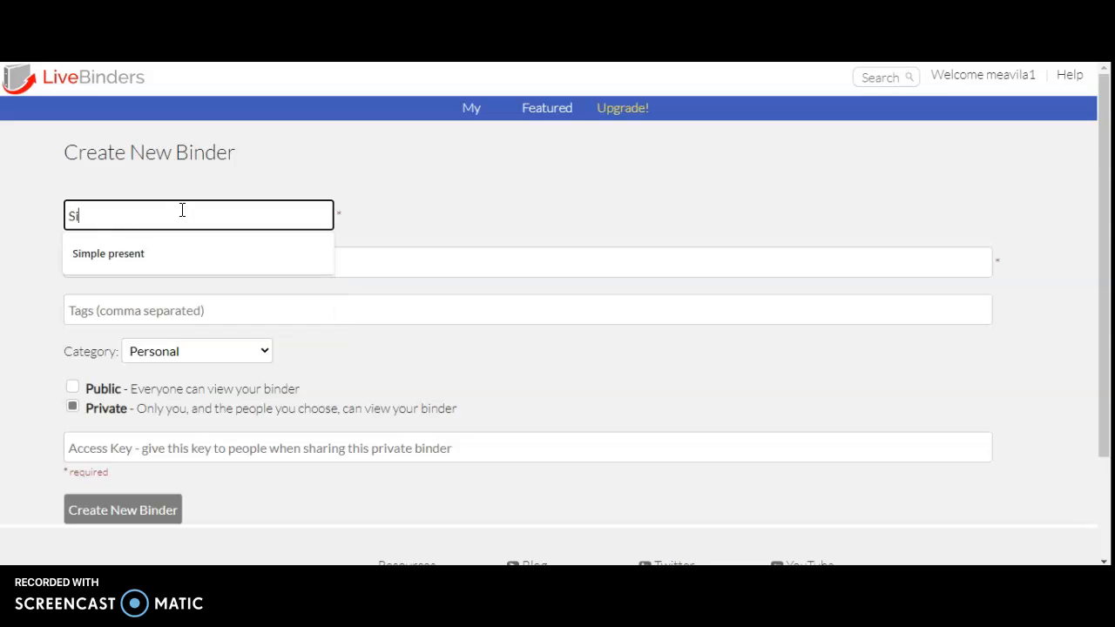
text(mple present)
click(176, 254)
click(174, 263)
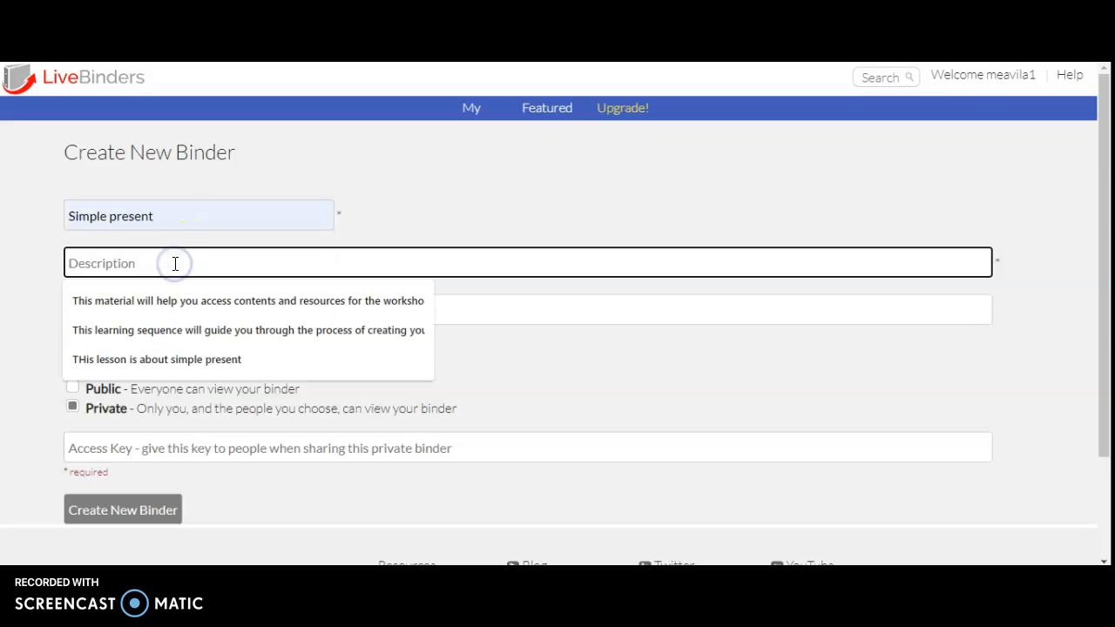
click(170, 358)
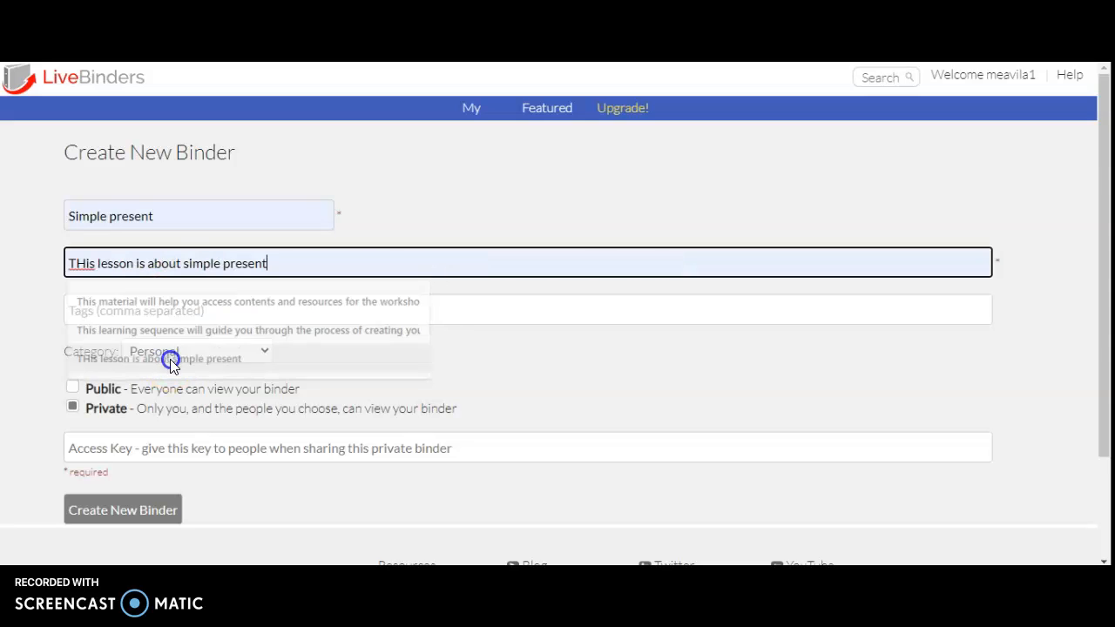
text(.)
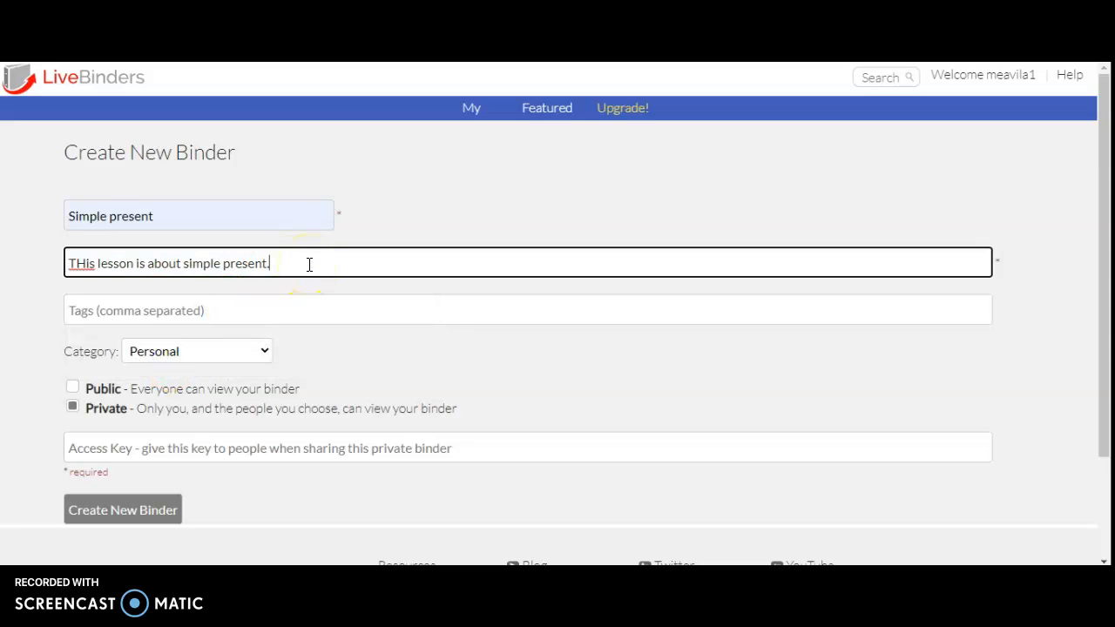
click(327, 350)
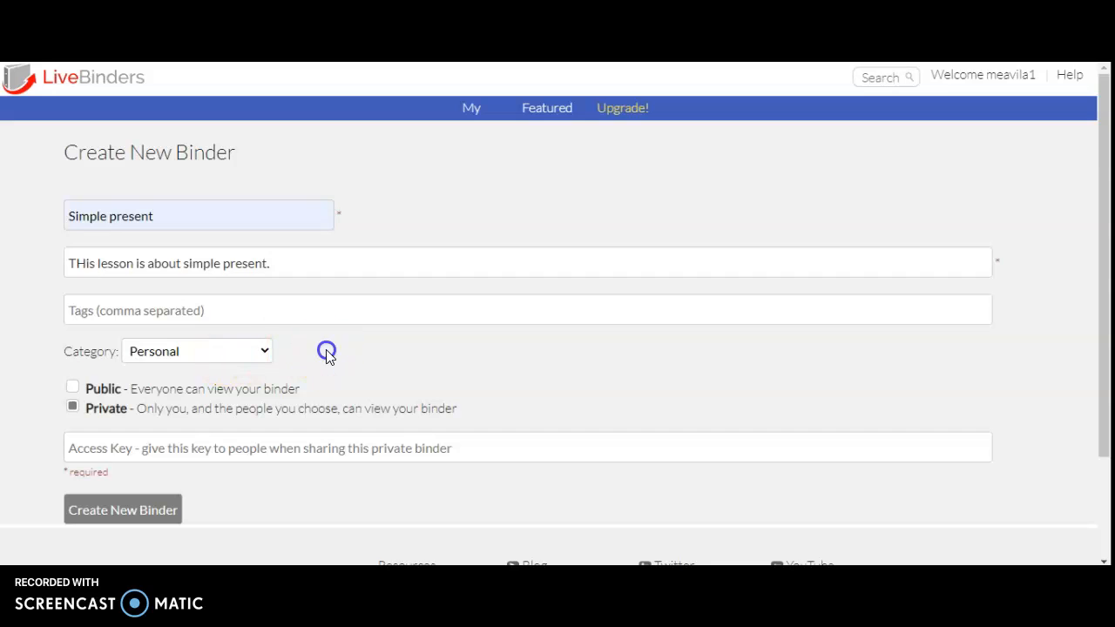
Set the new binder's category to Education.
click(254, 359)
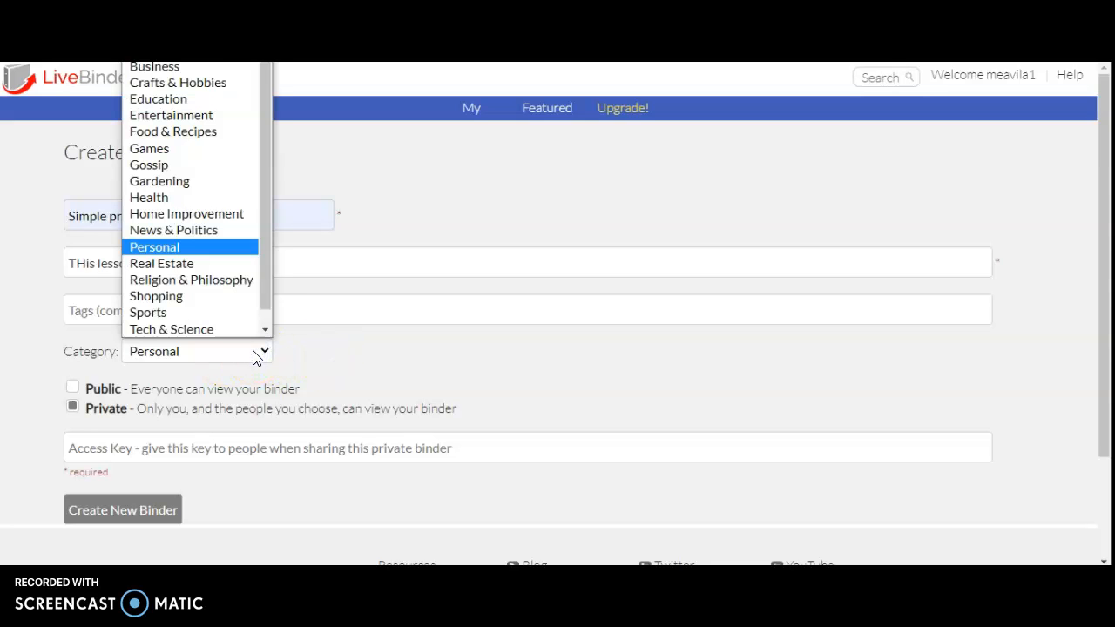
scroll(266, 273, down, 1)
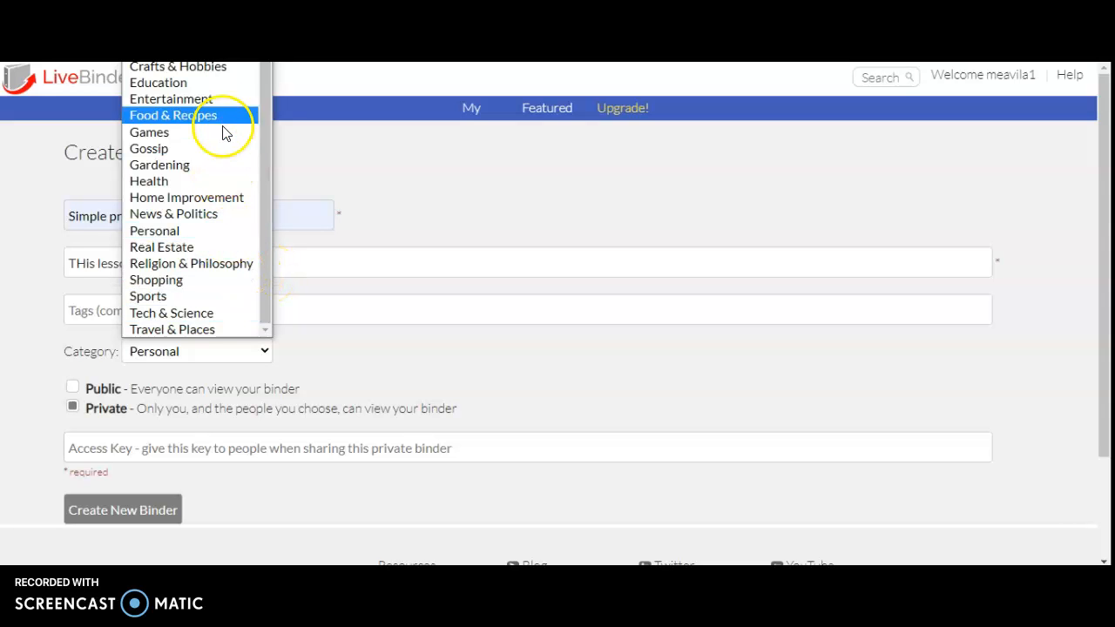
click(200, 88)
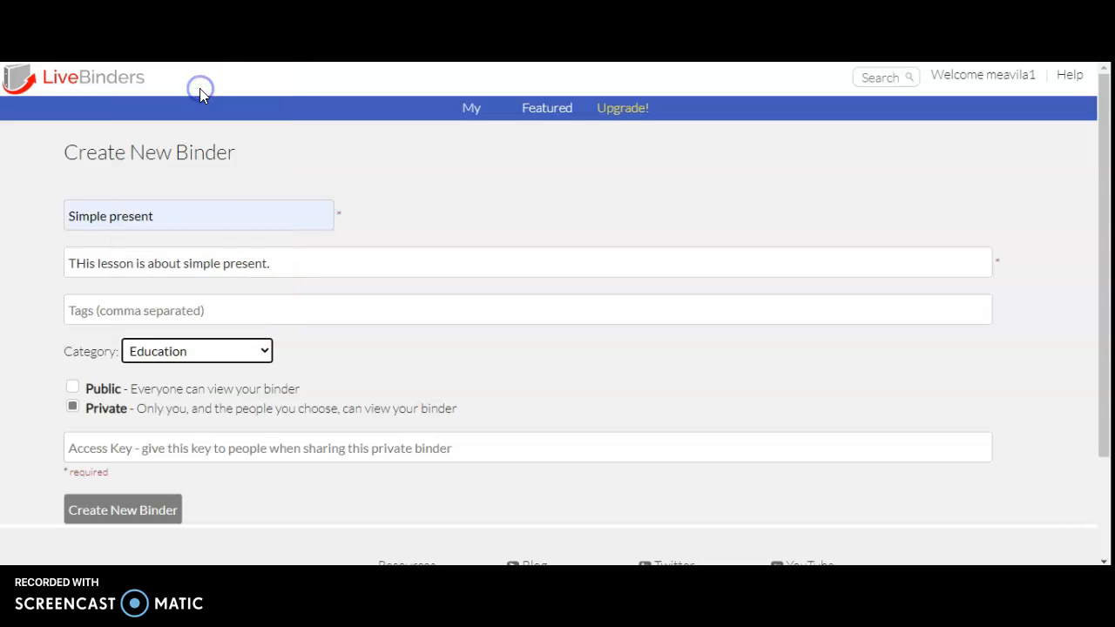
click(47, 386)
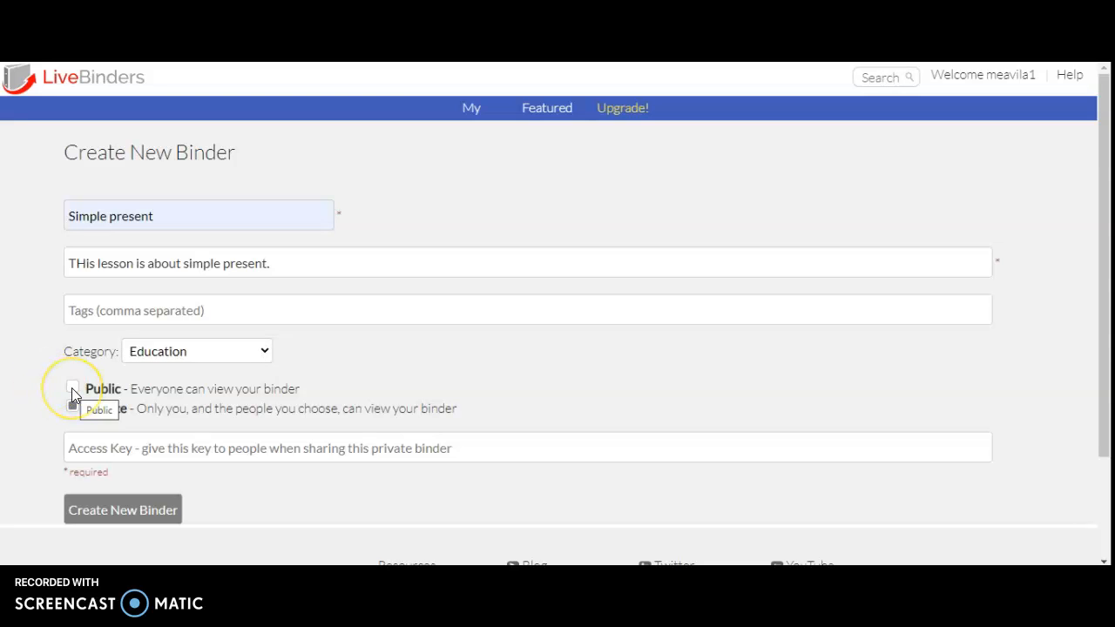
Make the binder Public so everyone can view it, and create it.
click(73, 389)
click(72, 407)
click(73, 387)
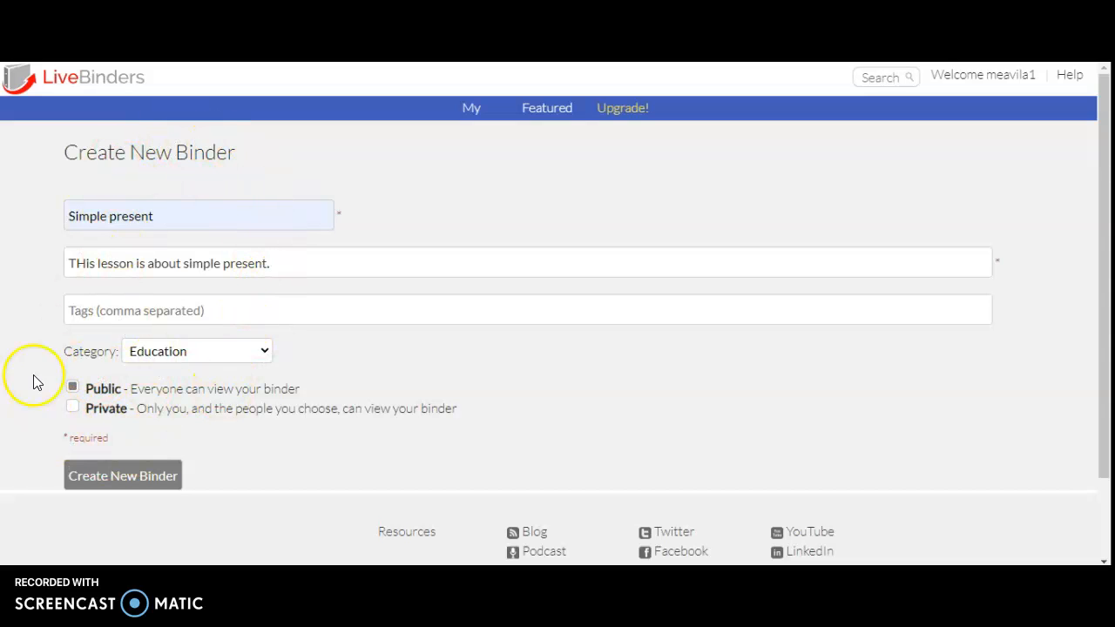
click(112, 478)
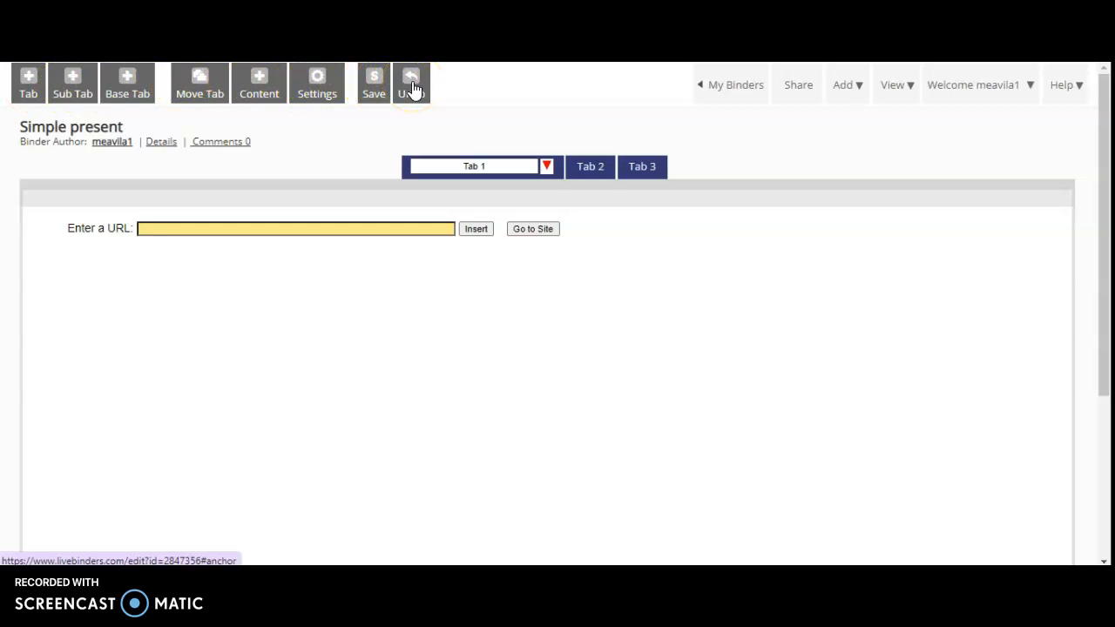
Open the binder settings and review the name, description, tags, author name and category fields.
click(369, 85)
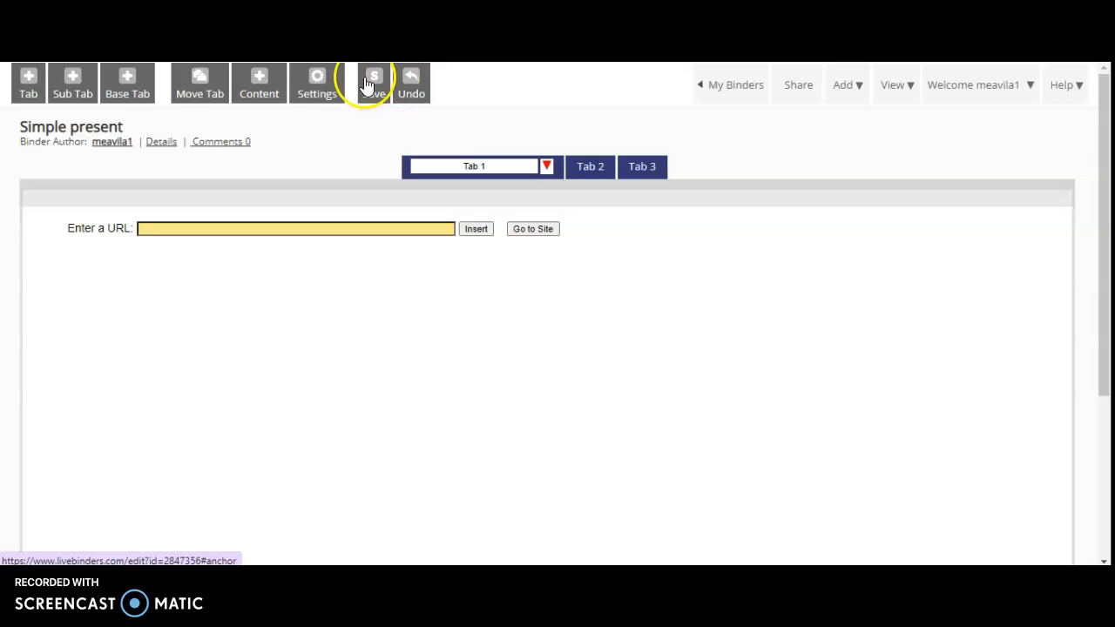
click(319, 88)
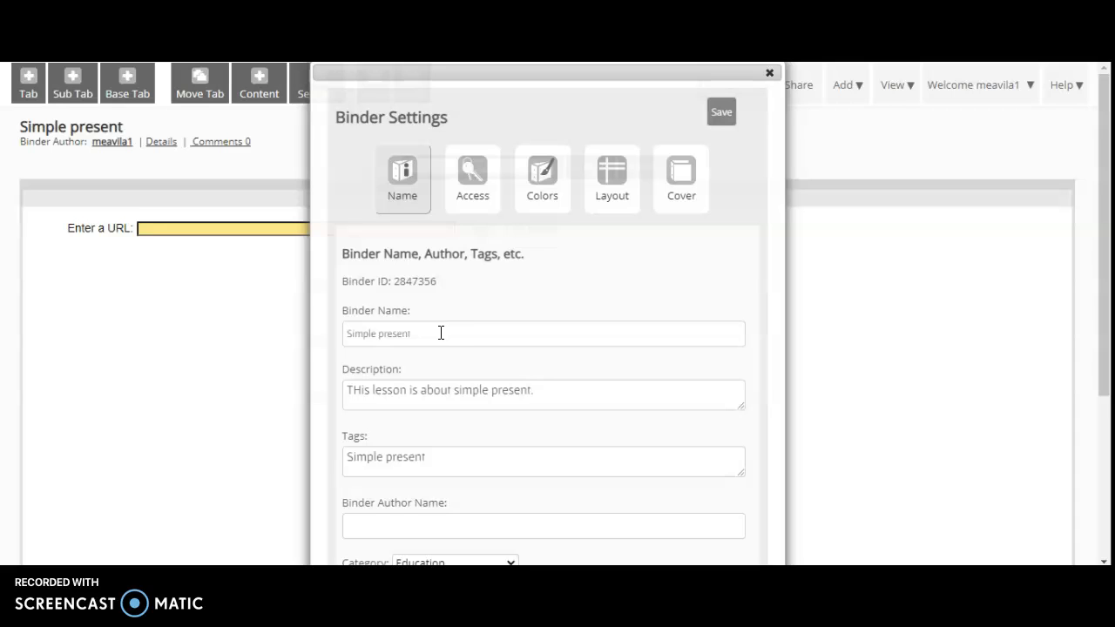
triple_click(441, 333)
triple_click(538, 389)
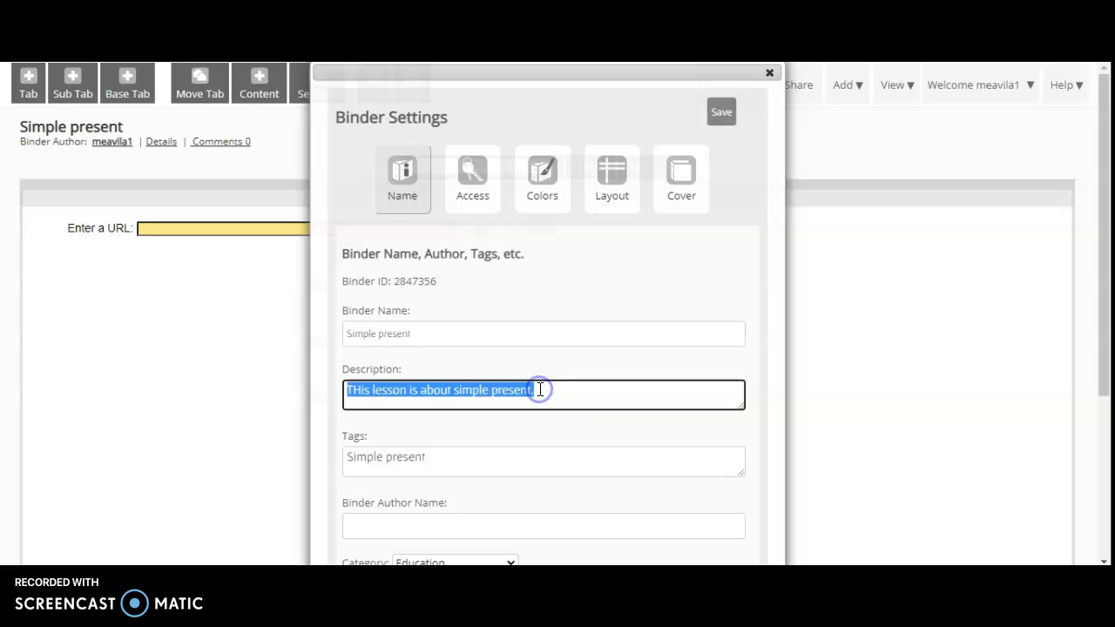
drag(1107, 162, 1105, 267)
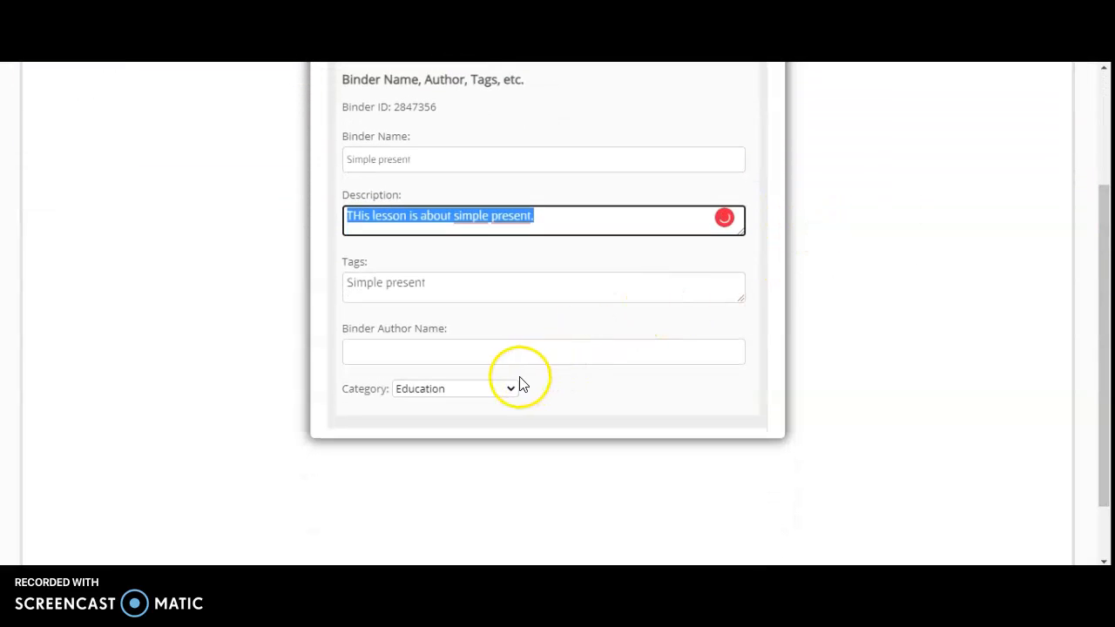
click(515, 353)
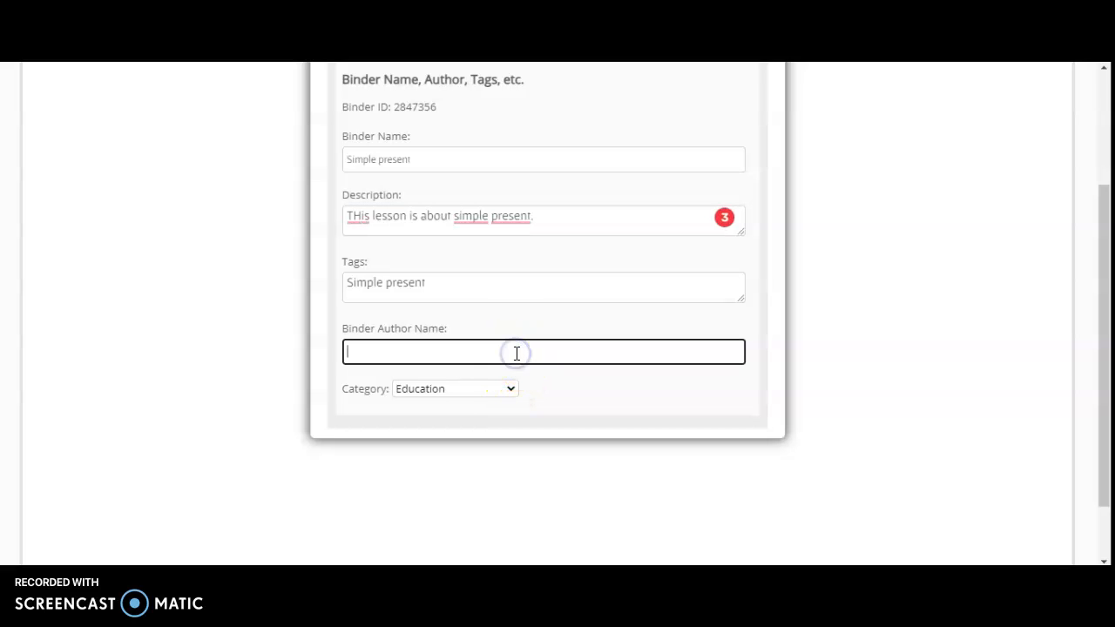
drag(1103, 335, 1104, 233)
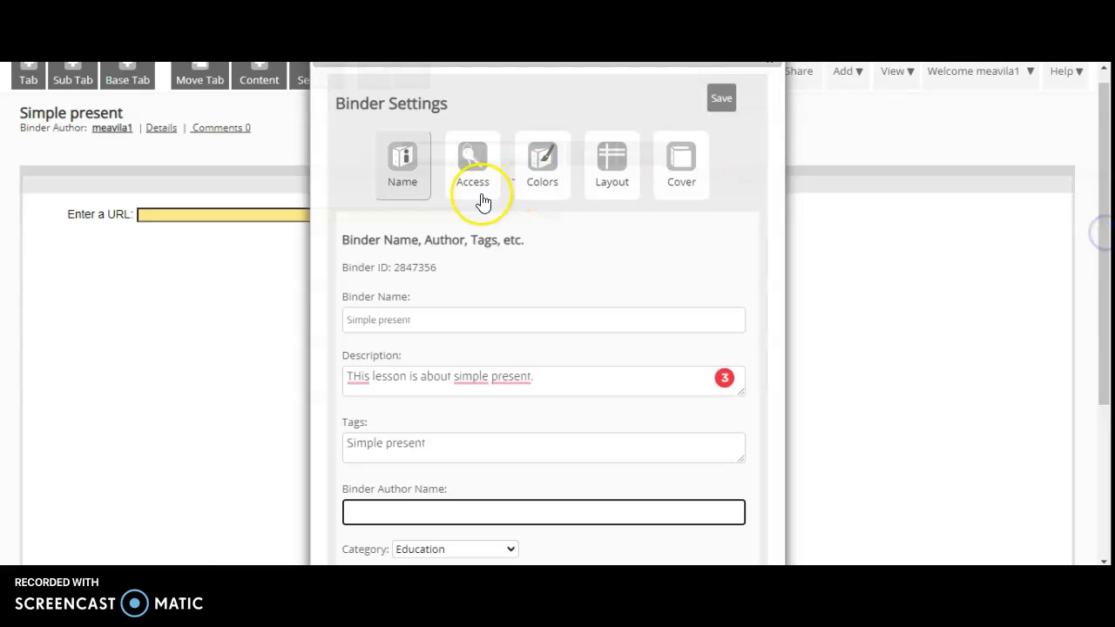
Open the binder's access settings and examine the binder link and the available access levels.
click(475, 162)
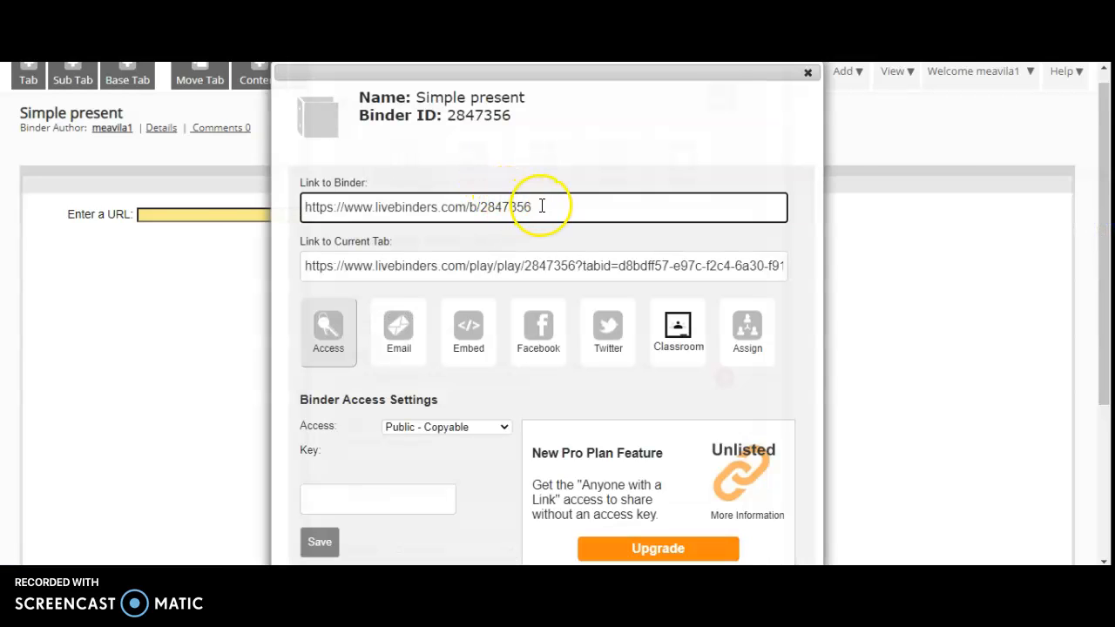
click(503, 207)
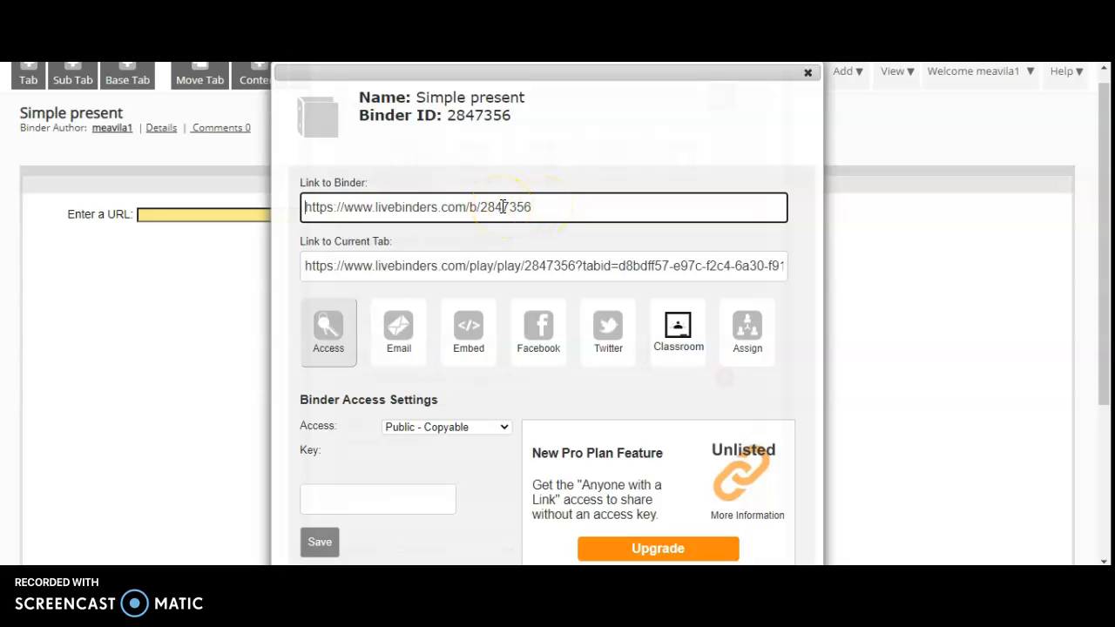
drag(1101, 180, 1103, 235)
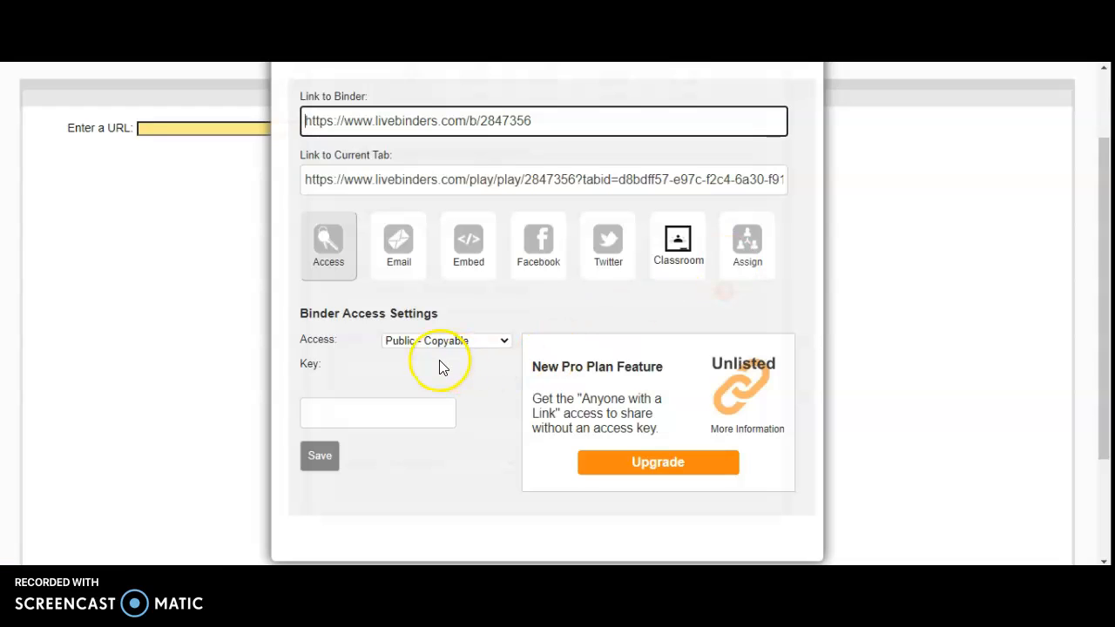
click(427, 341)
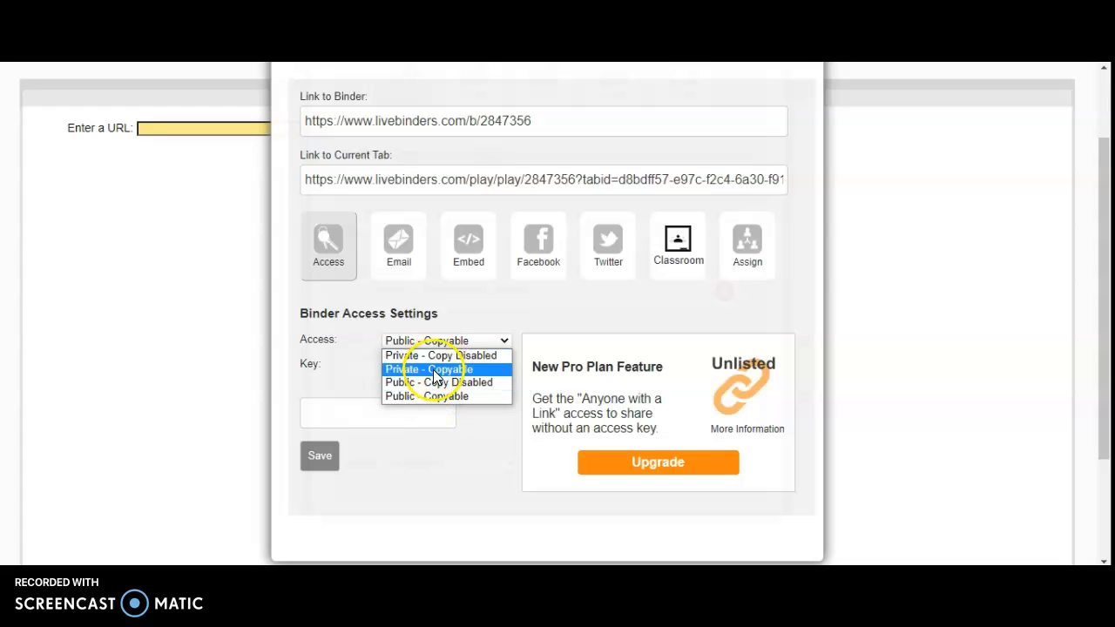
click(493, 442)
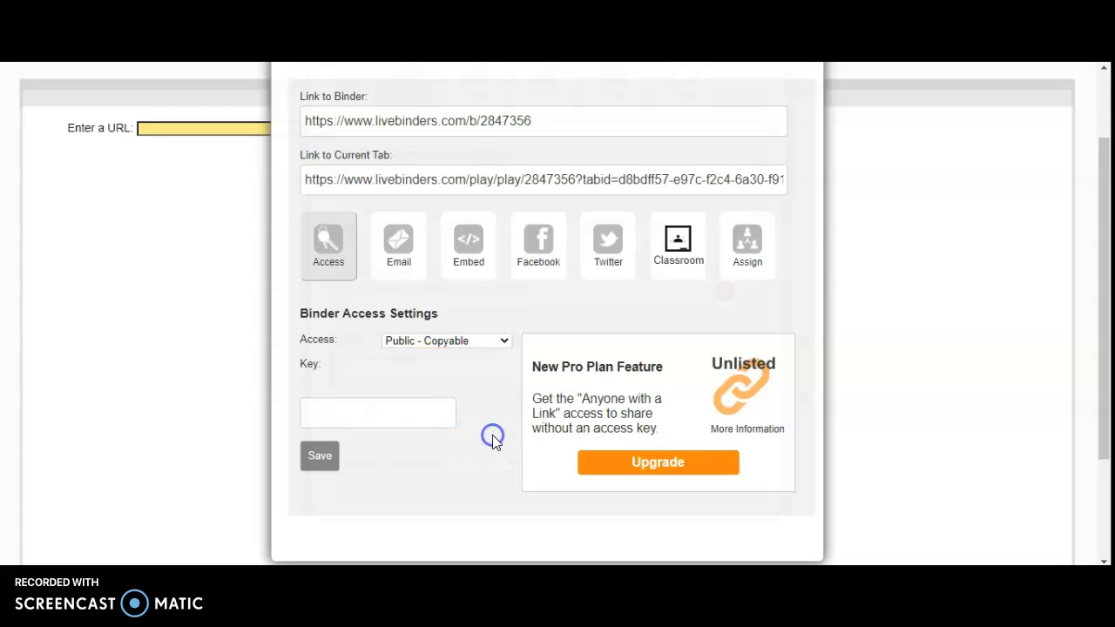
Examine the access key field and the rest of the access settings, and return to the binder settings.
click(403, 412)
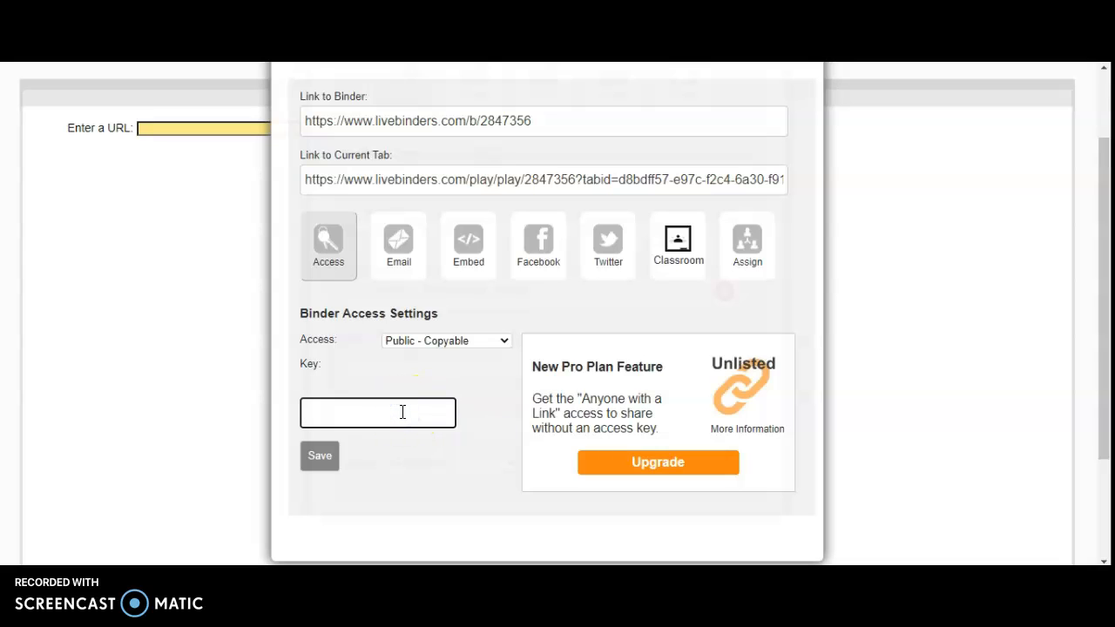
click(380, 412)
click(361, 413)
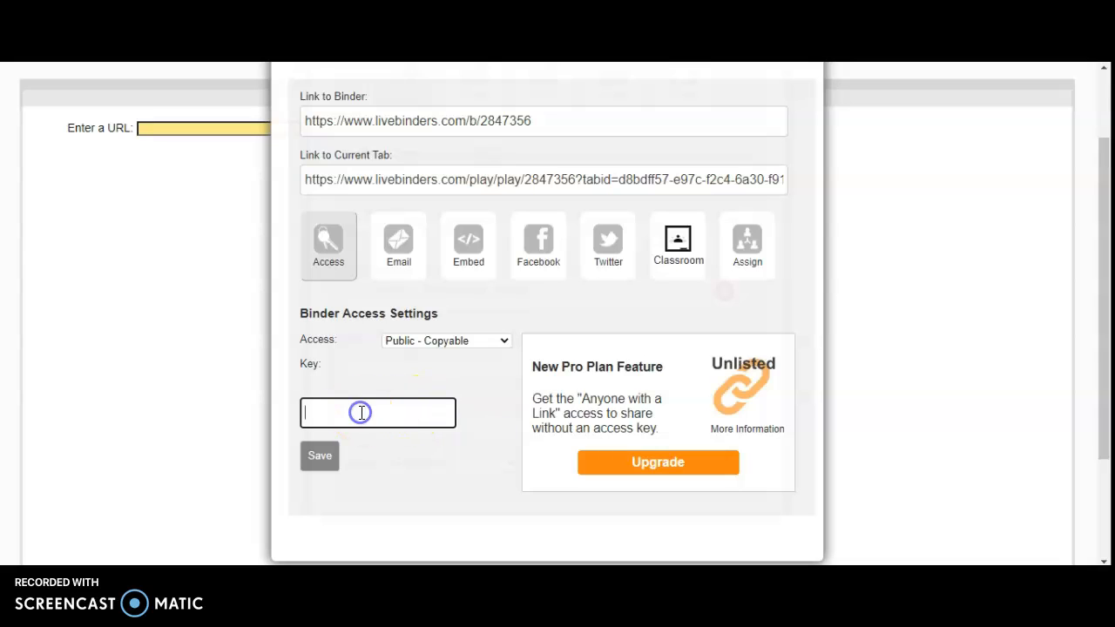
click(1106, 243)
drag(1108, 244, 1106, 274)
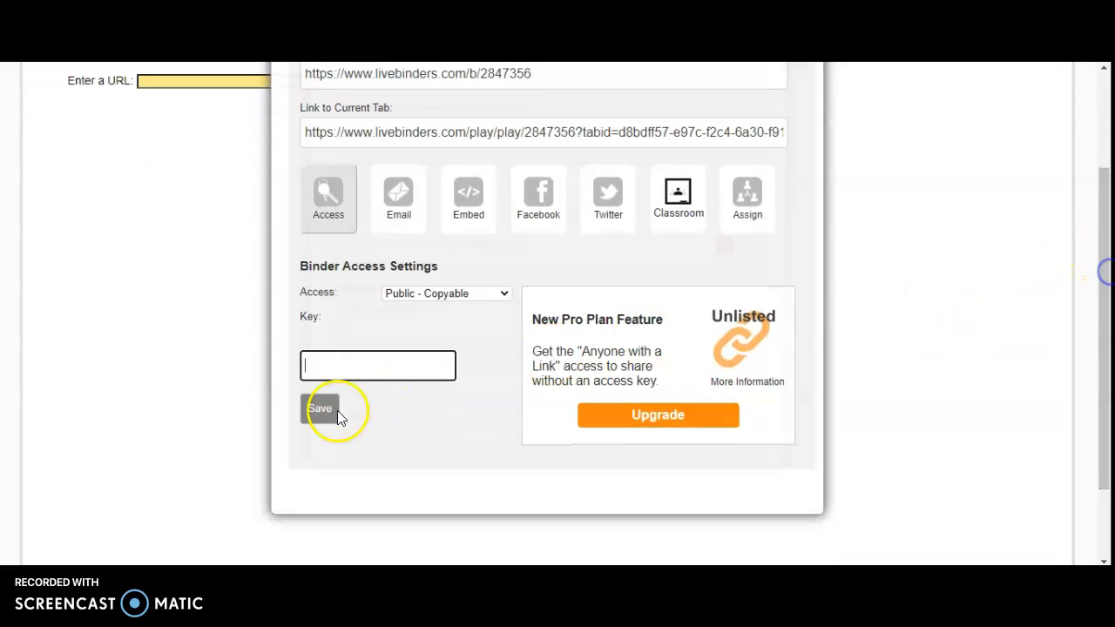
scroll(1095, 319, up, 2)
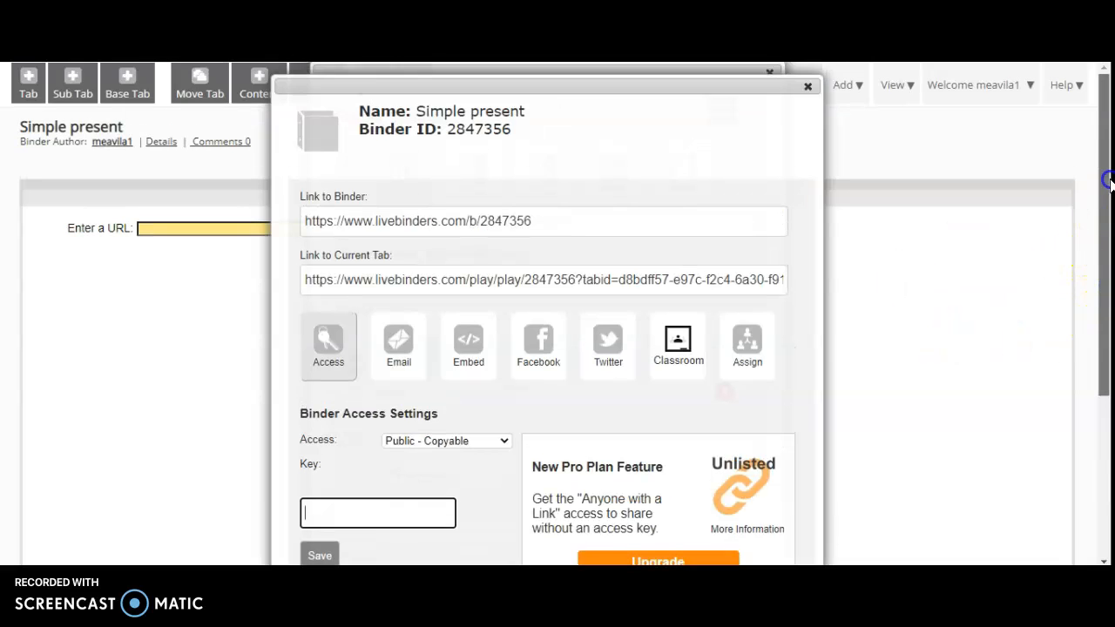
click(809, 88)
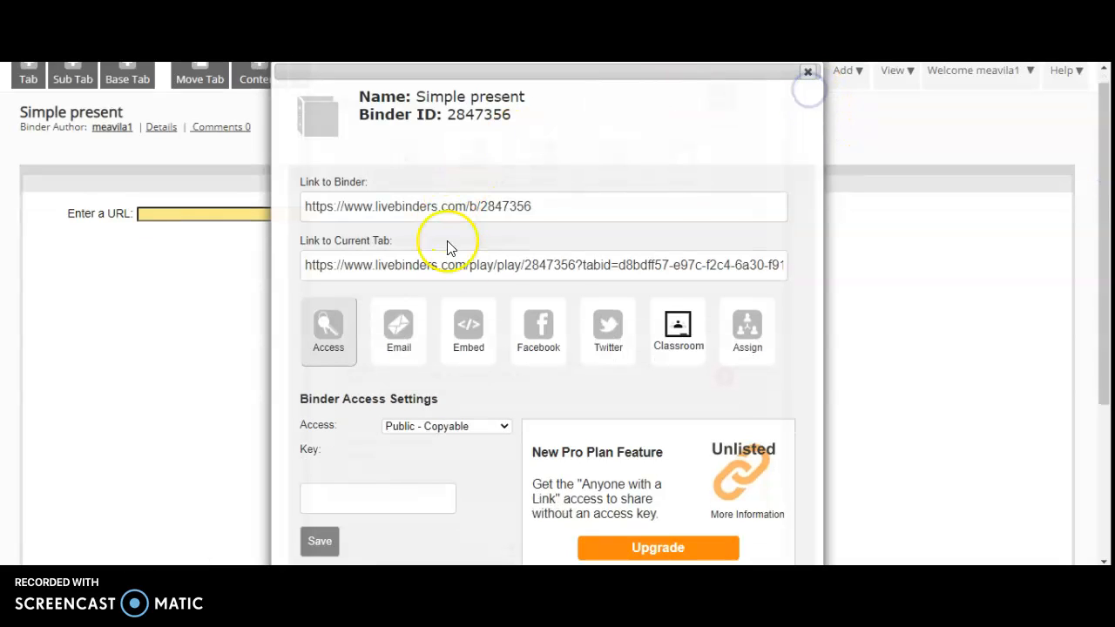
click(808, 72)
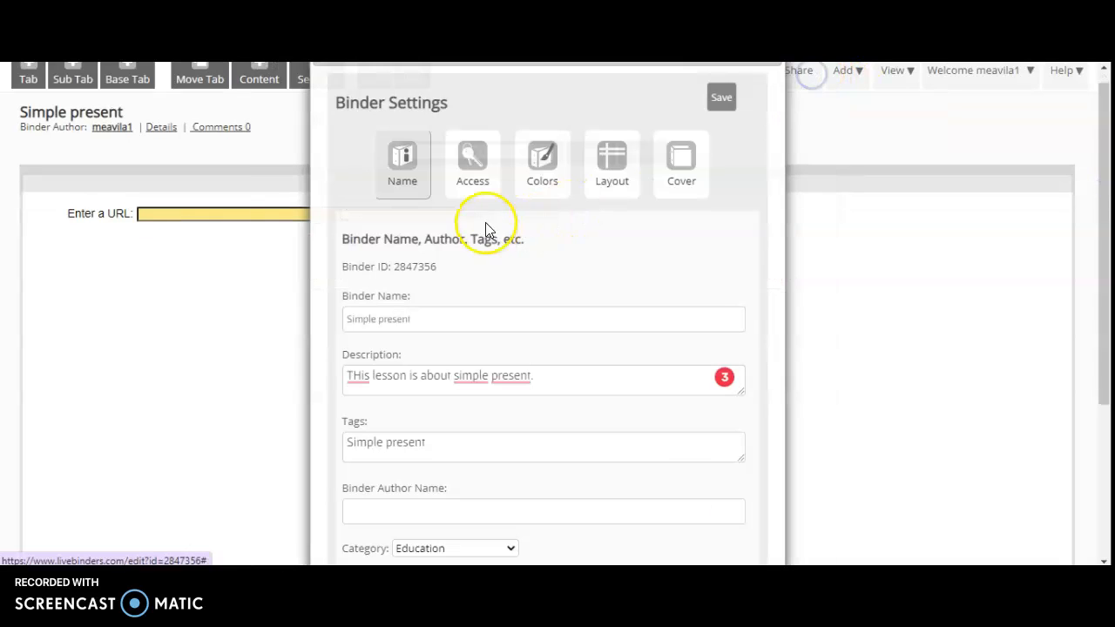
Set the binder's background color to the muted blue #565e99.
click(540, 167)
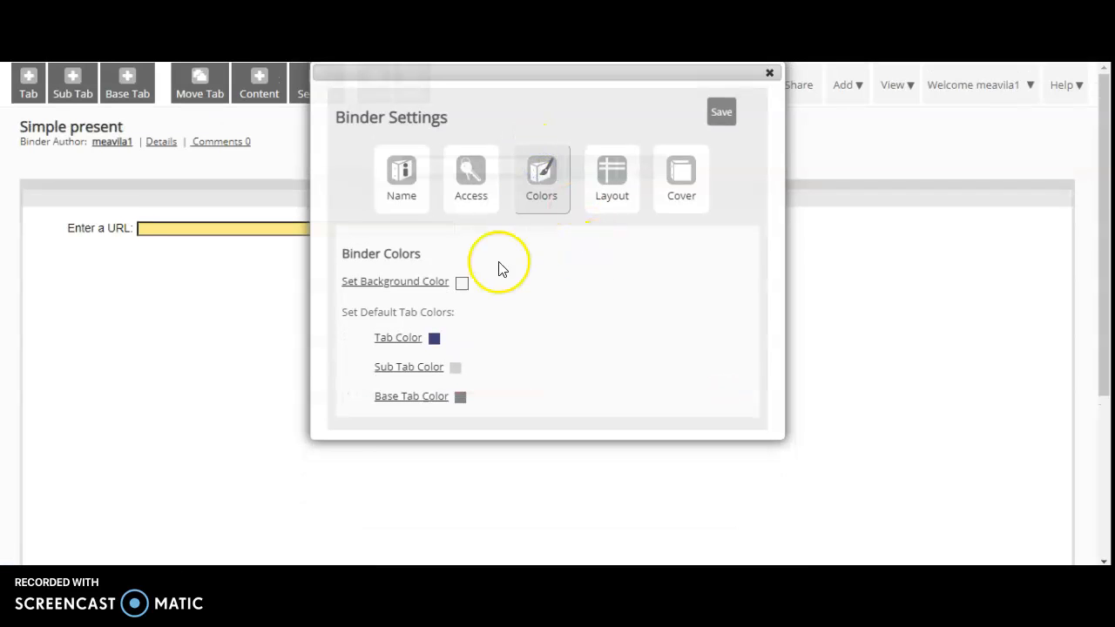
click(384, 284)
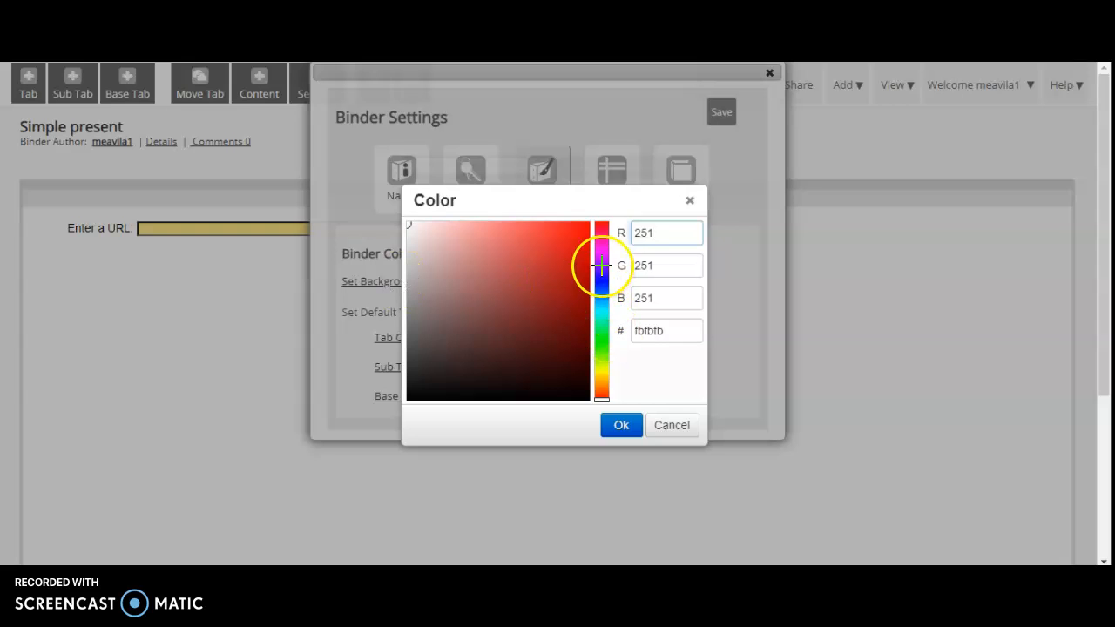
mouse_move(602, 265)
mouse_down()
mouse_move(600, 242)
mouse_move(601, 318)
mouse_move(602, 283)
mouse_up()
drag(519, 273, 487, 291)
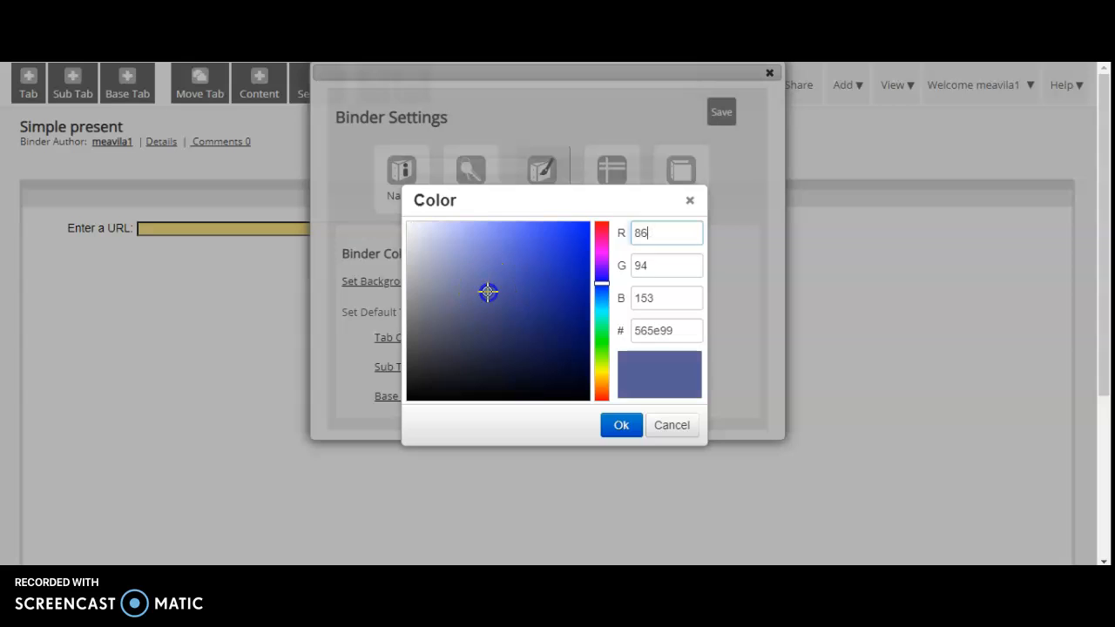
click(614, 425)
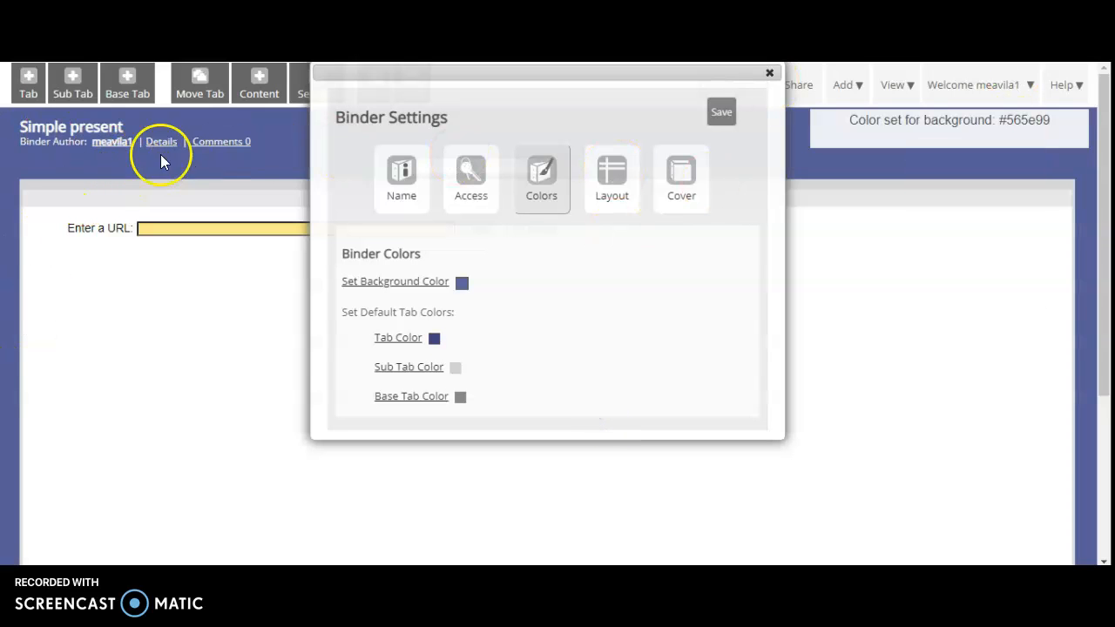
Set the binder's default tab color to the bright green #3beb2f.
click(389, 345)
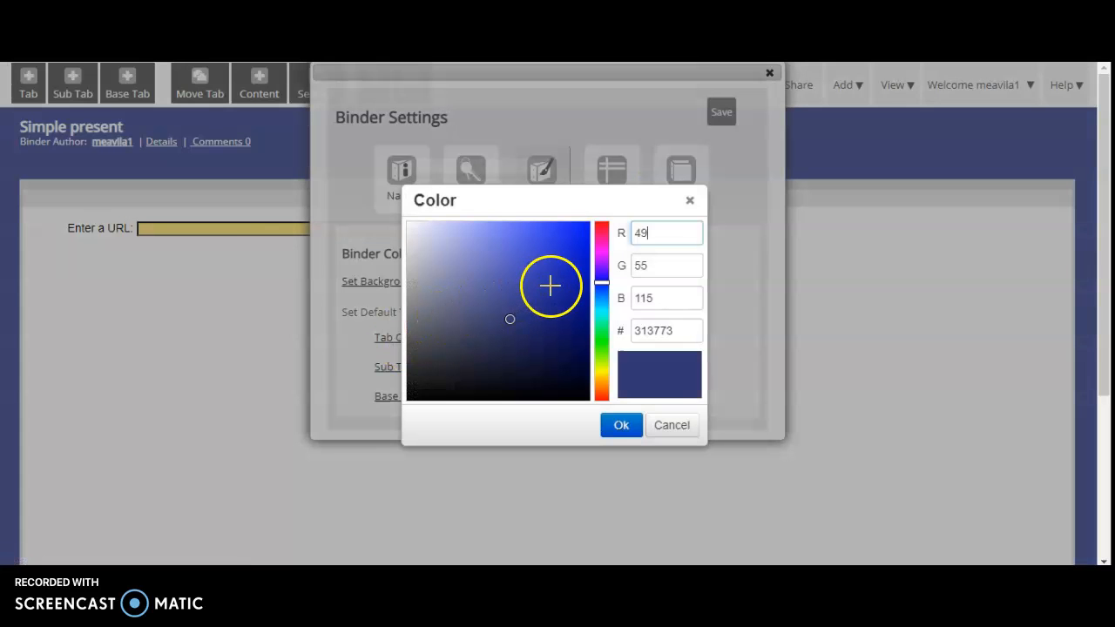
click(601, 341)
click(553, 235)
click(623, 423)
Set the binder's default sub tab color to the dark blue #2d27a1.
click(406, 370)
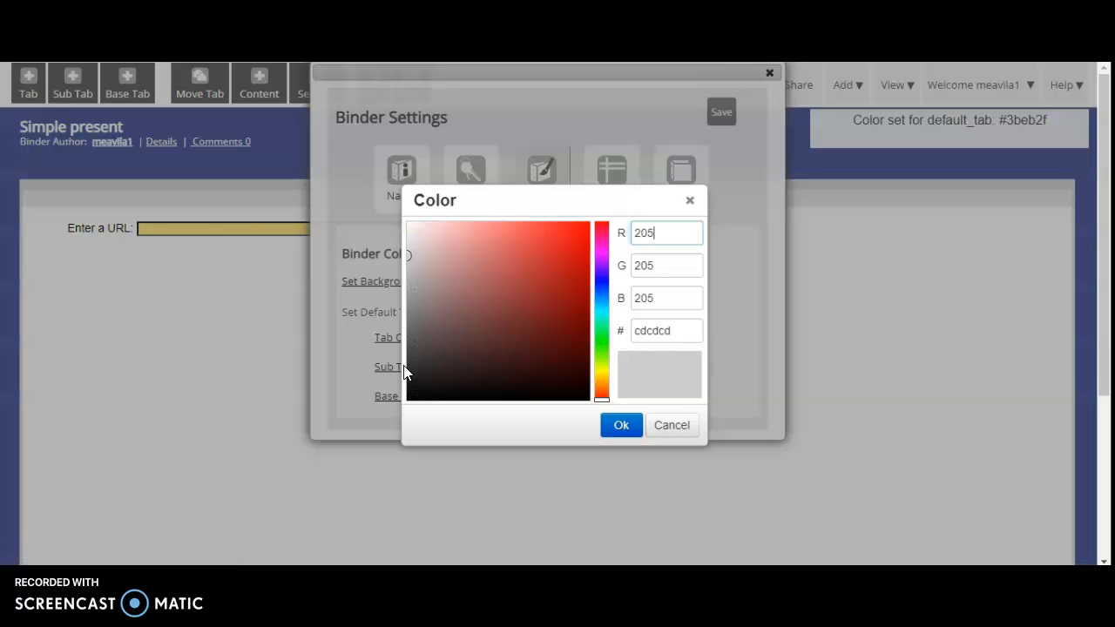
click(601, 278)
click(548, 284)
click(620, 425)
Set the binder's default base tab color to the red #d91818.
click(430, 398)
click(419, 397)
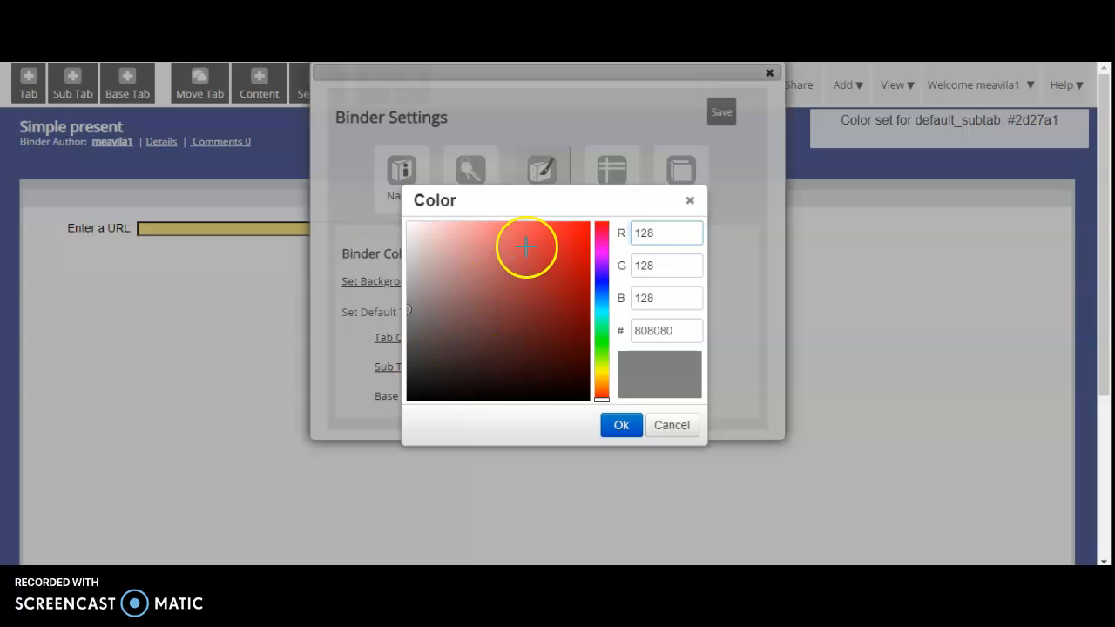
click(570, 245)
click(622, 431)
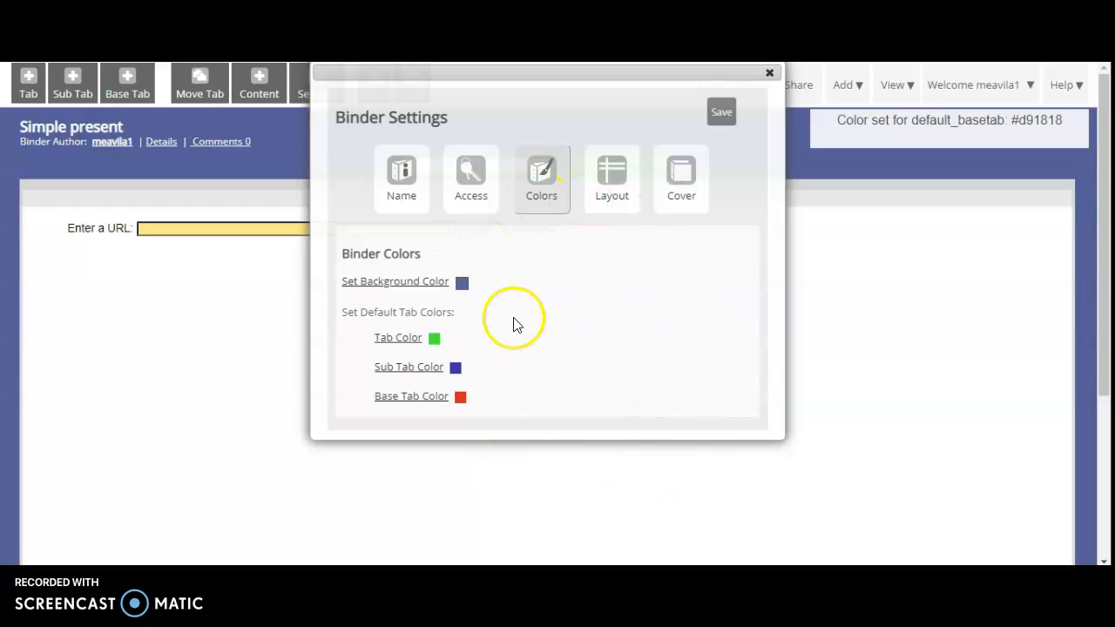
Open the binder's layout settings and preview the stacked tab layout, looking through its tabs.
click(615, 172)
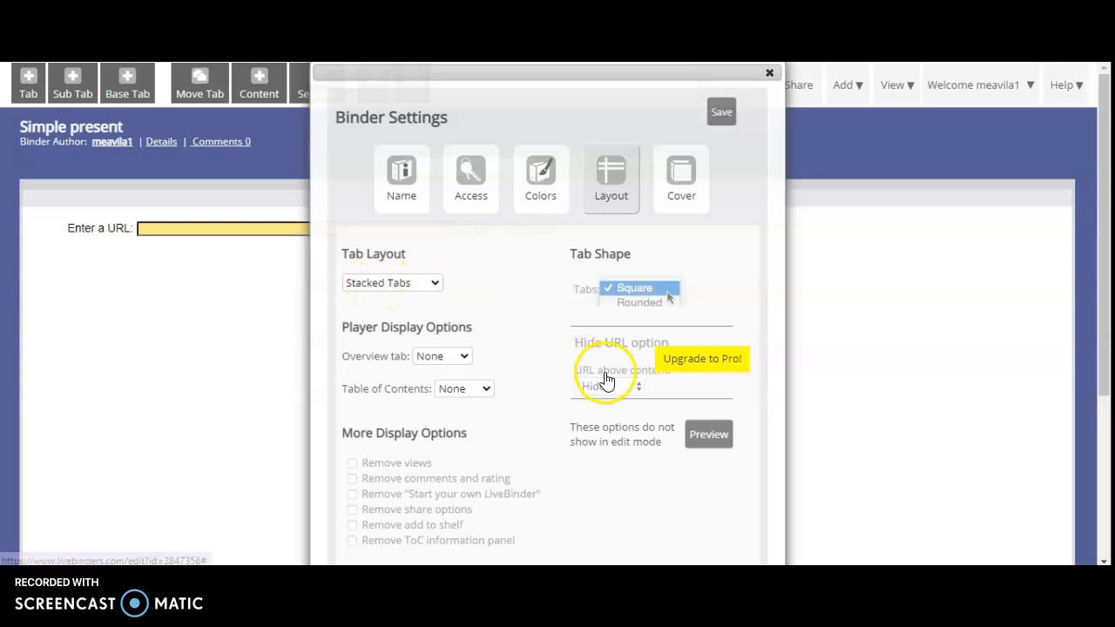
click(713, 429)
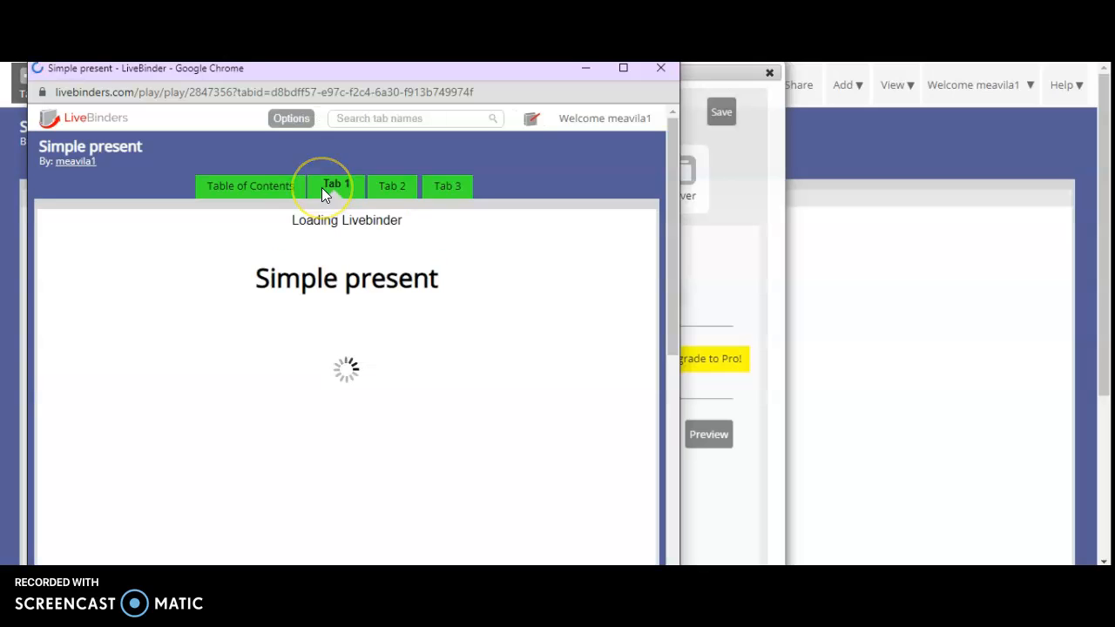
click(299, 187)
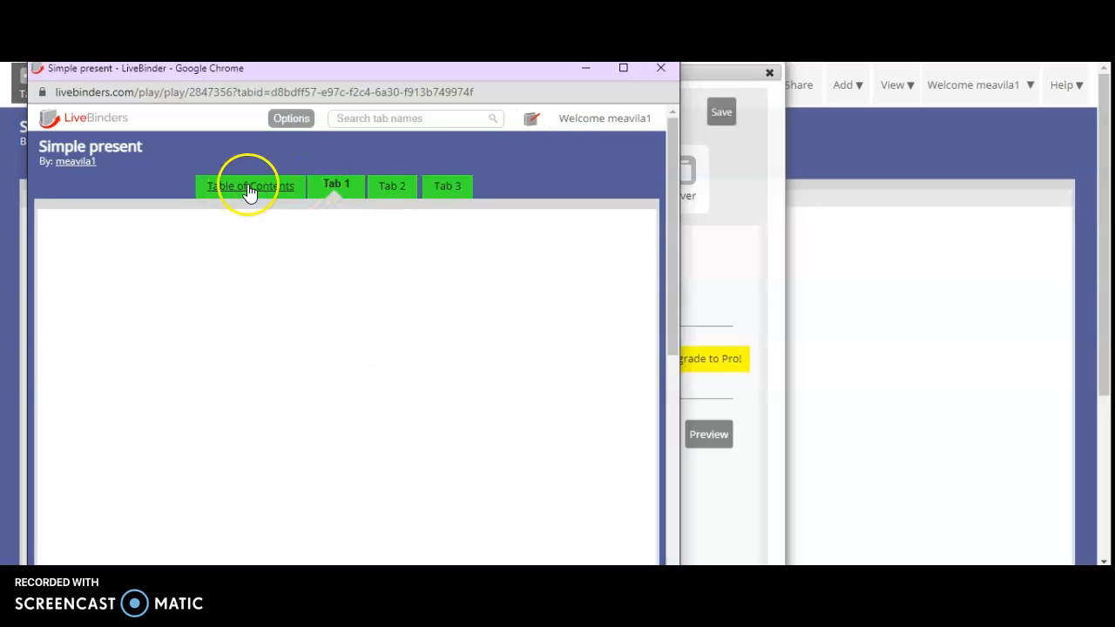
click(336, 187)
click(449, 186)
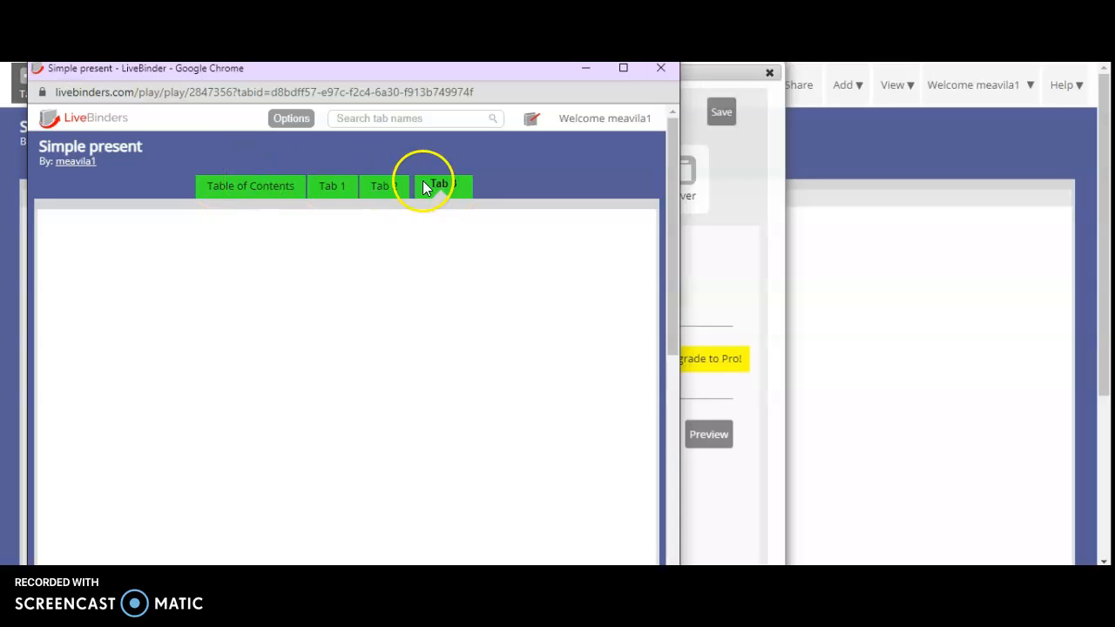
click(663, 69)
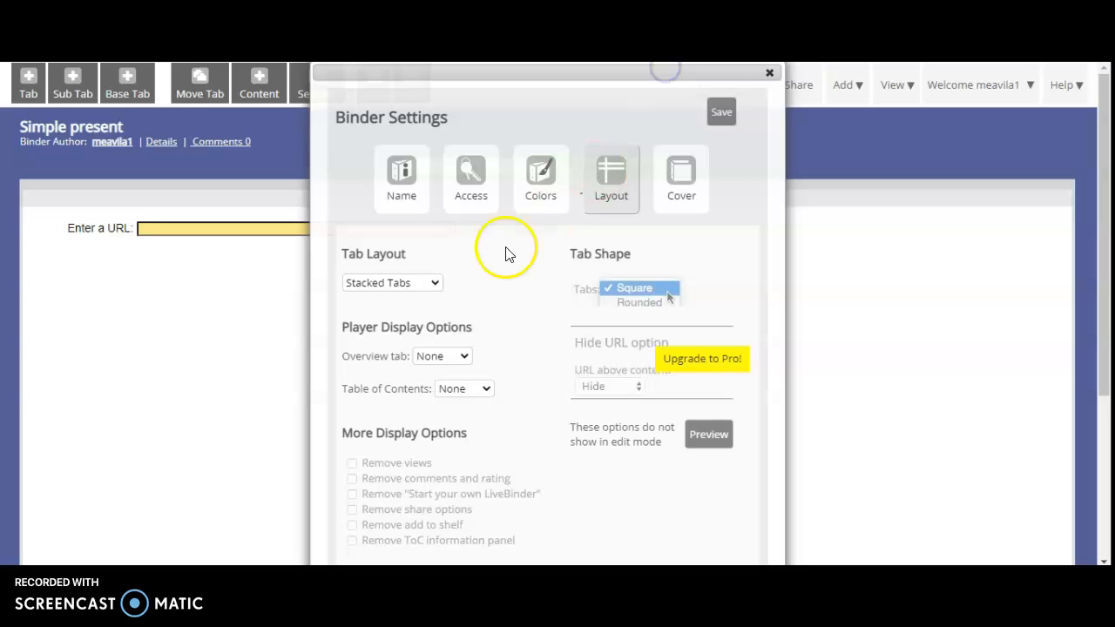
Set the tab layout to Side Tabs - Left and preview the binder, looking through the table of contents and Tabs 1 to 3.
click(410, 283)
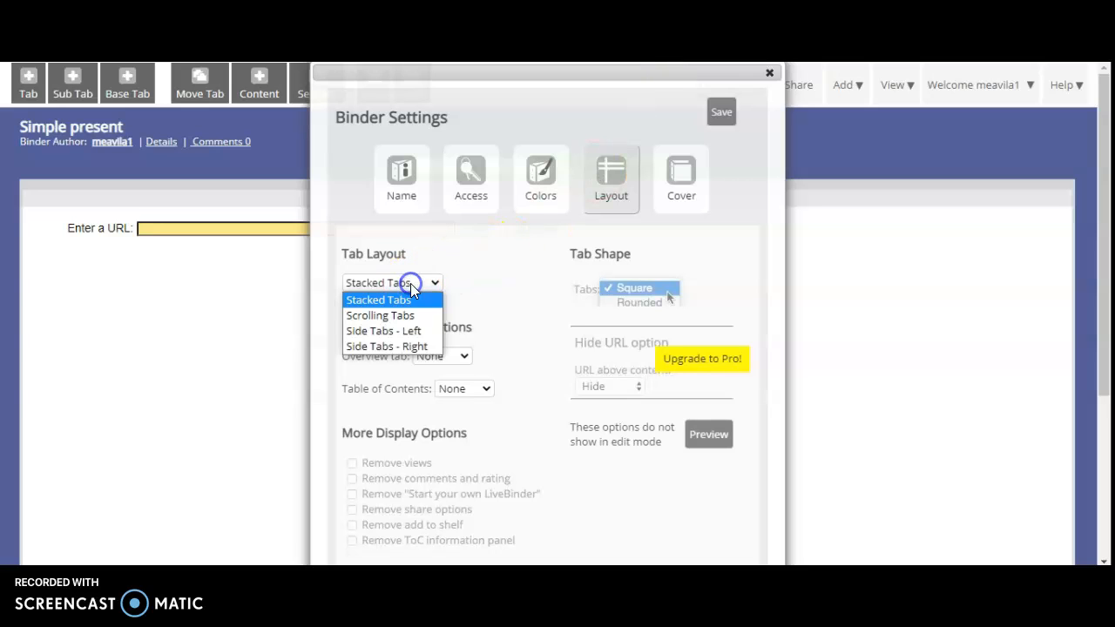
click(410, 331)
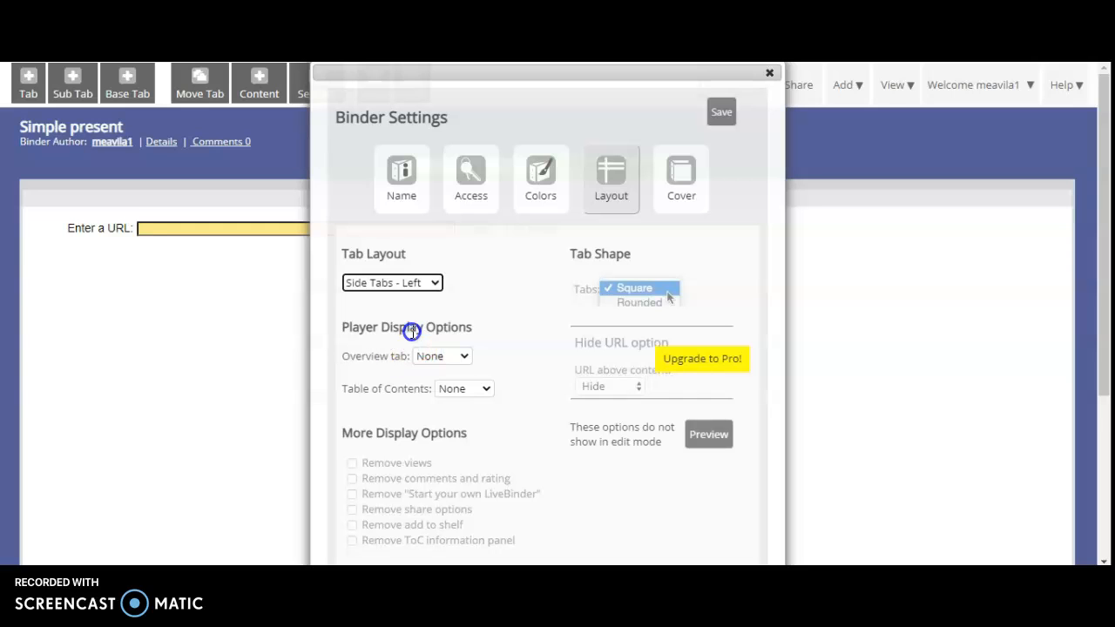
click(710, 435)
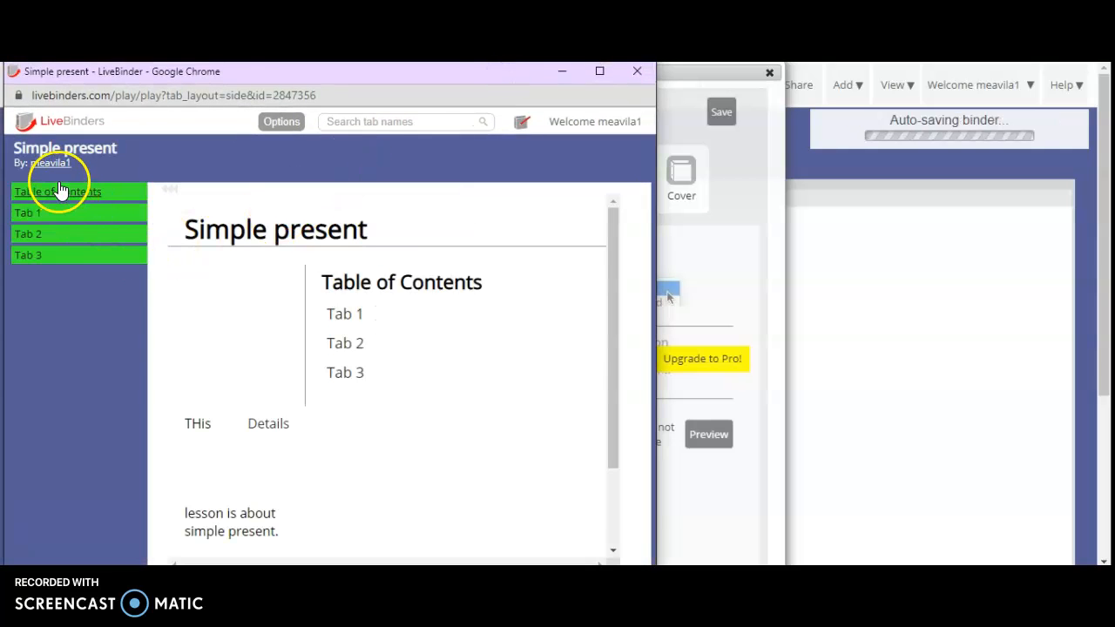
click(44, 188)
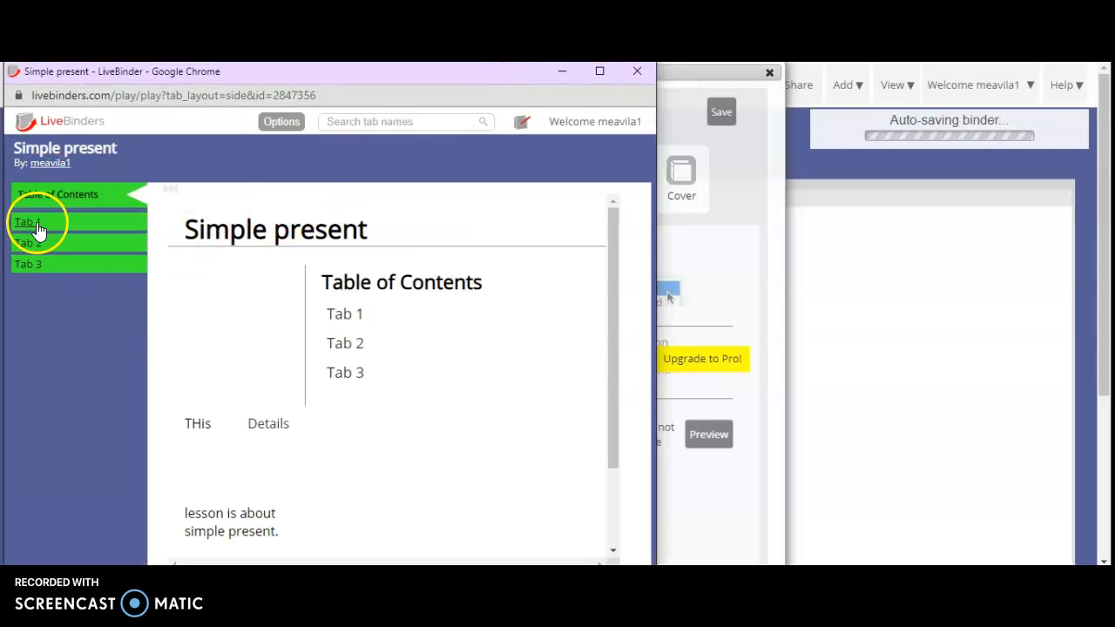
click(38, 225)
click(34, 247)
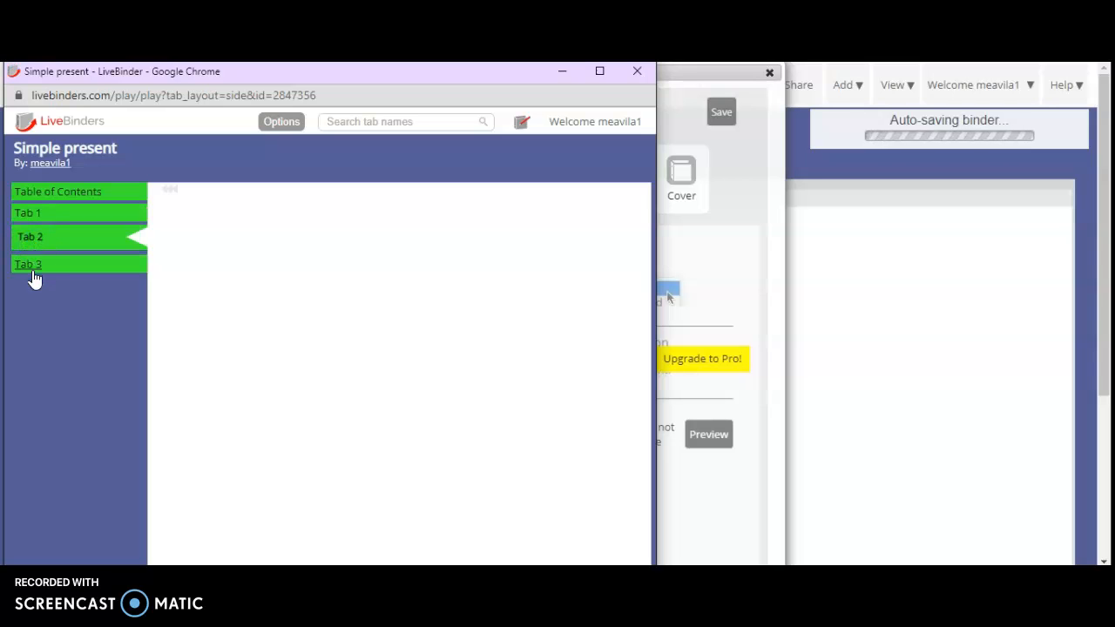
click(35, 275)
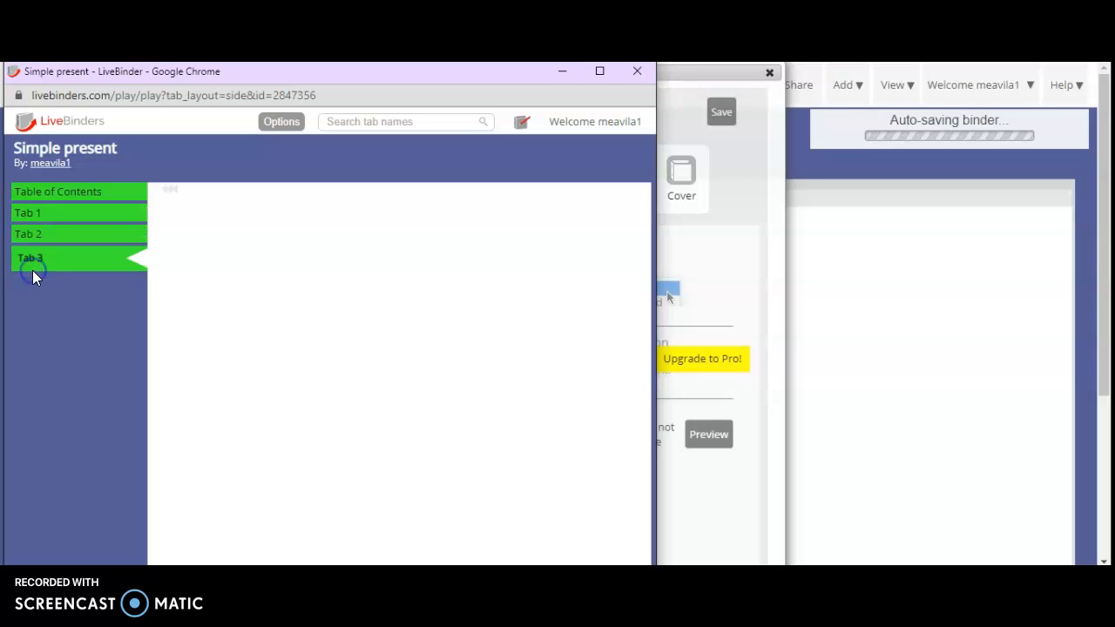
click(639, 72)
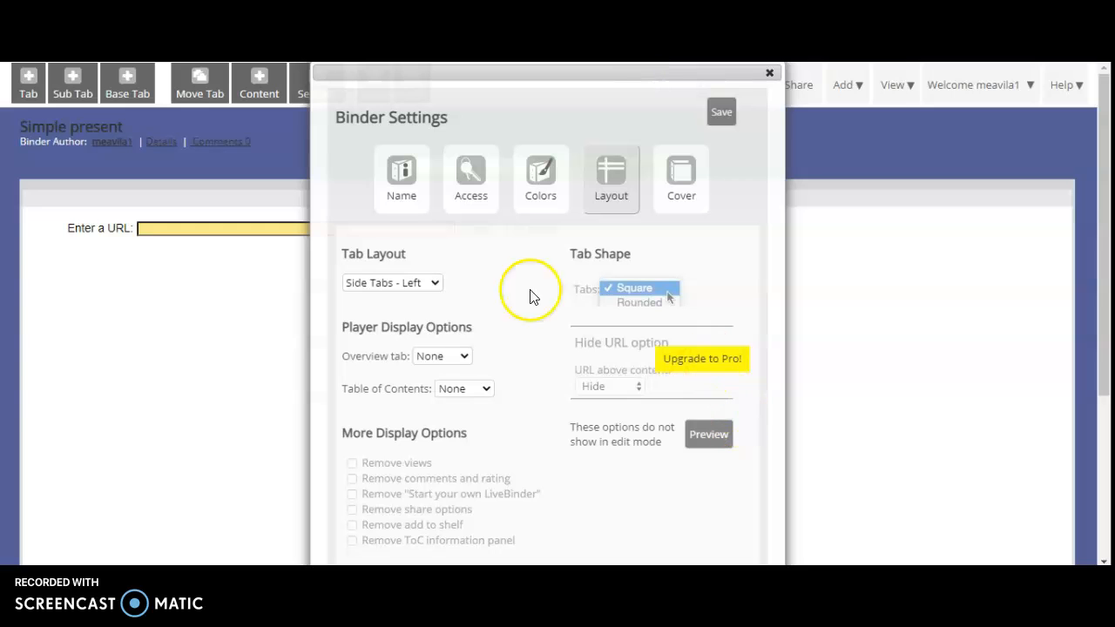
Return the binder's tab layout to Stacked Tabs.
click(386, 283)
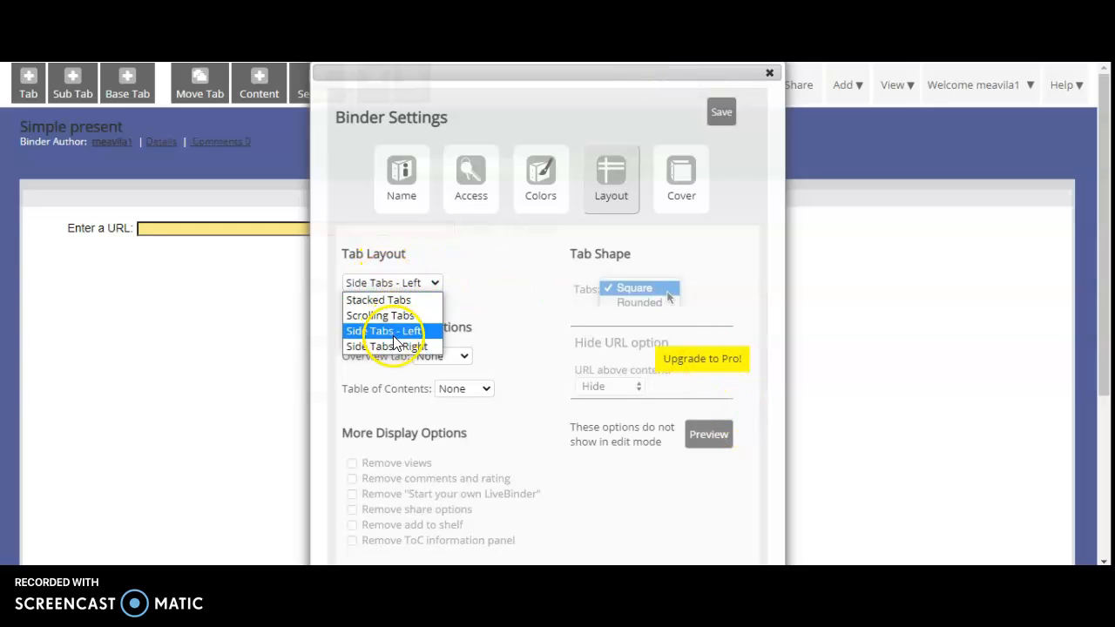
click(396, 300)
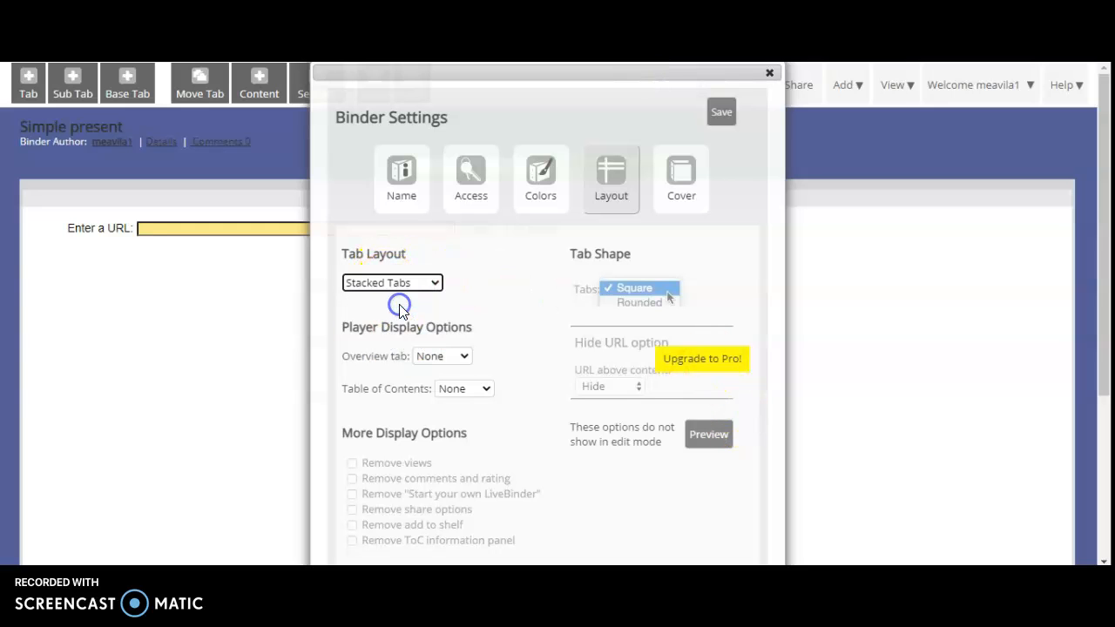
click(533, 283)
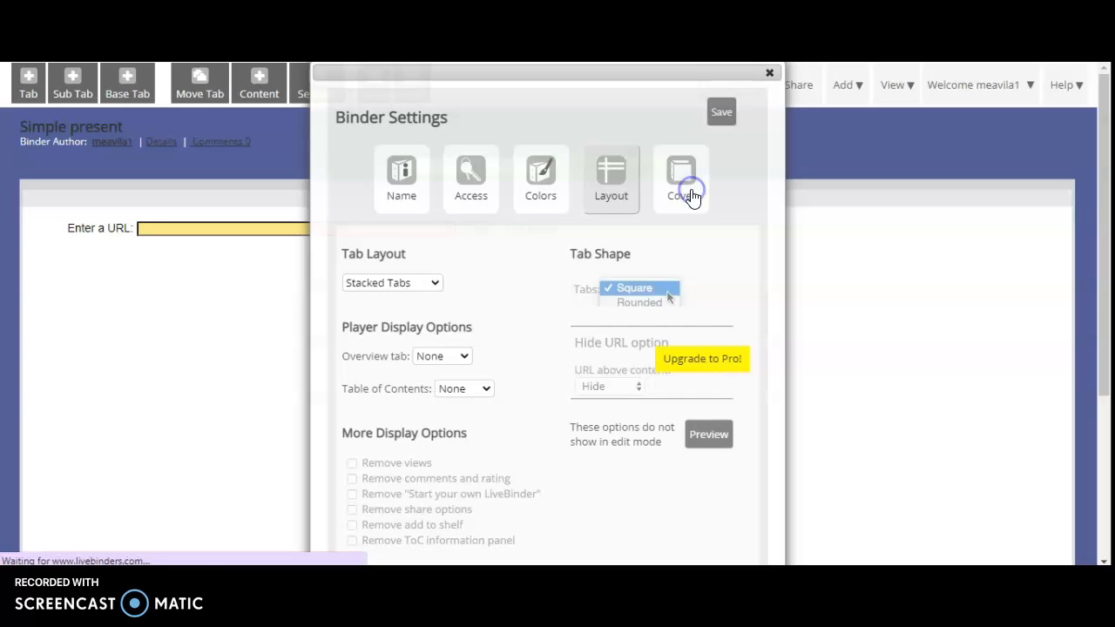
Open the image selection for the binder cover and examine the file upload option.
click(688, 196)
click(476, 197)
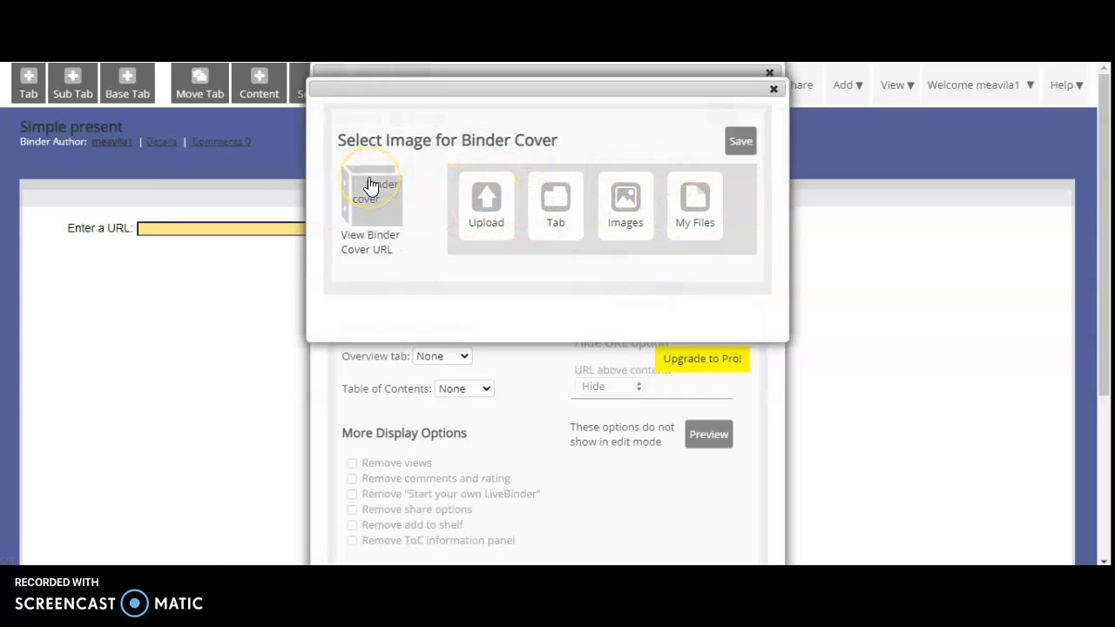
click(384, 211)
click(480, 204)
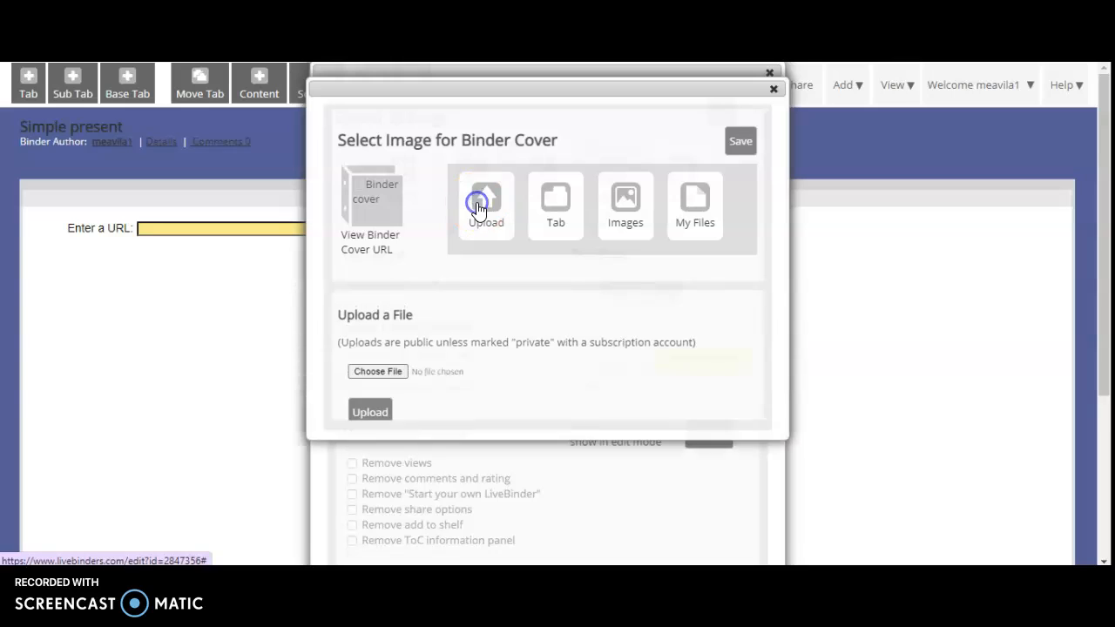
Search Flickr's creative commons images for "grammar" and set the English education book open over the table as the binder cover.
click(606, 208)
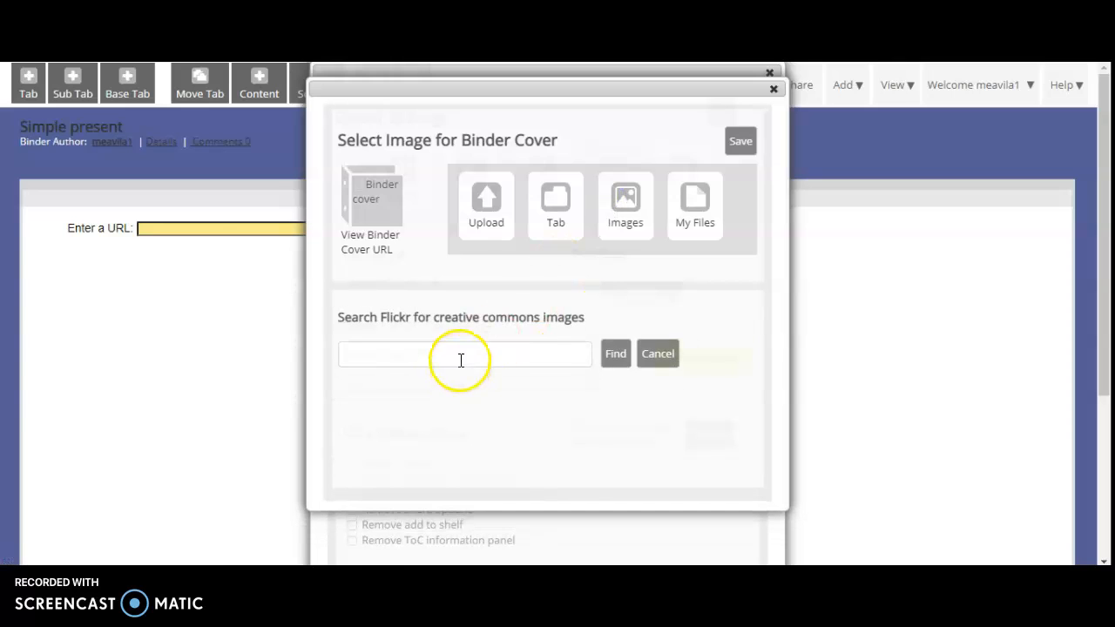
click(461, 360)
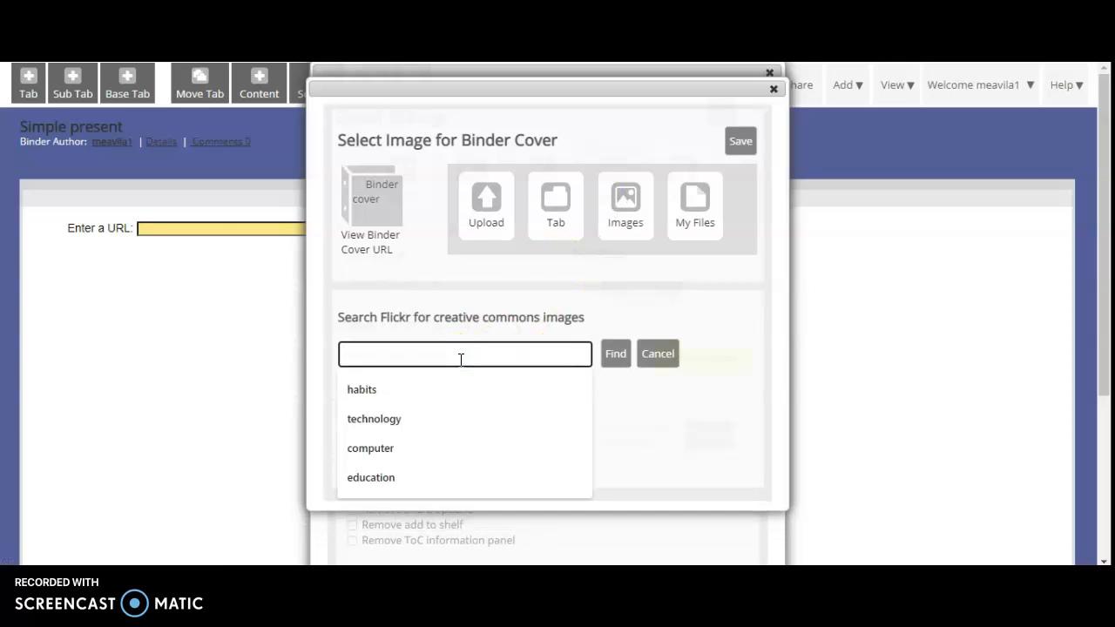
text(grammar)
key(Return)
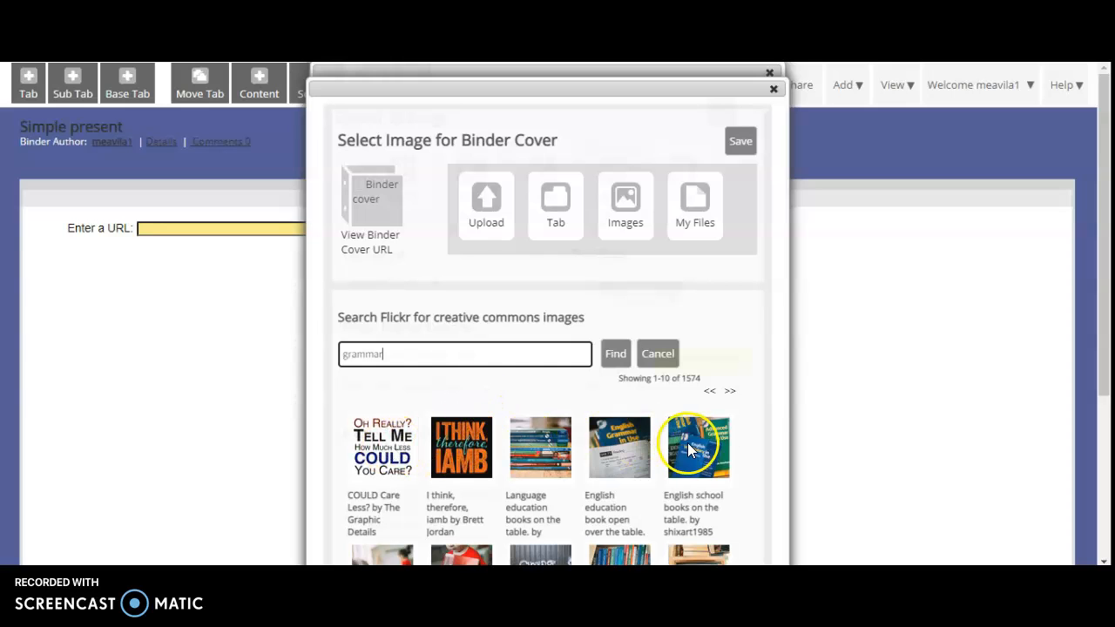
click(618, 445)
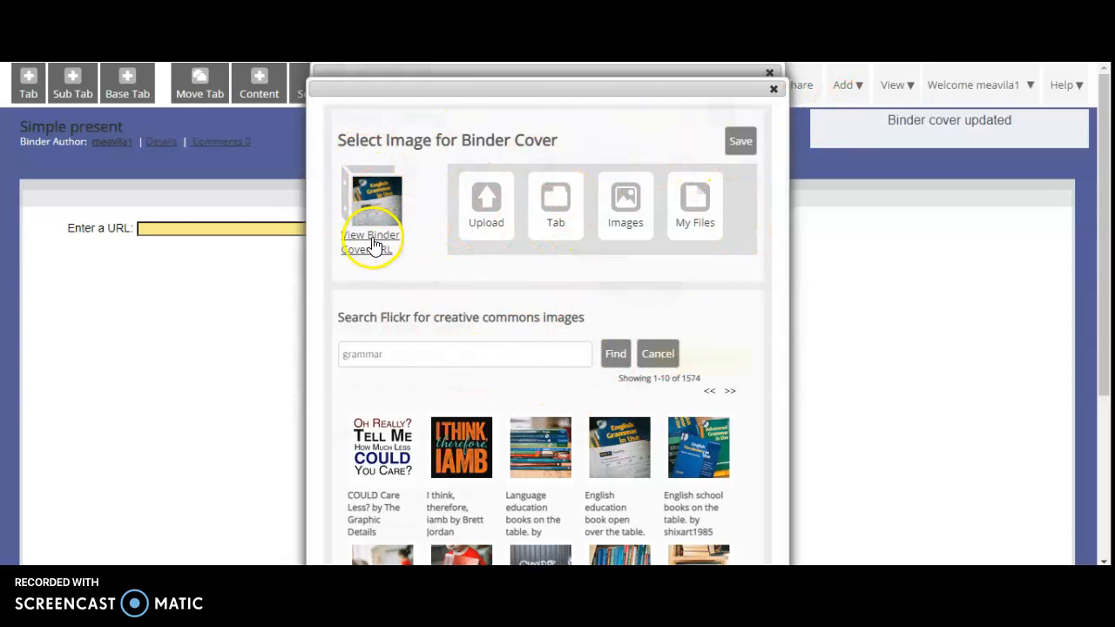
Save the binder cover and close both the cover image selection and the binder settings.
click(739, 142)
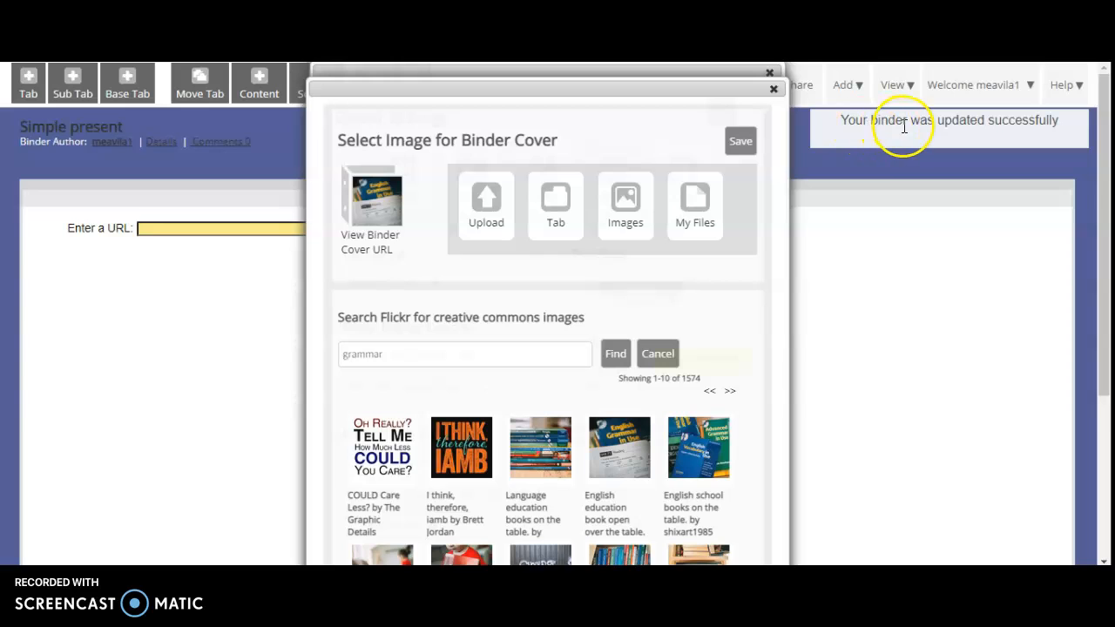
click(773, 75)
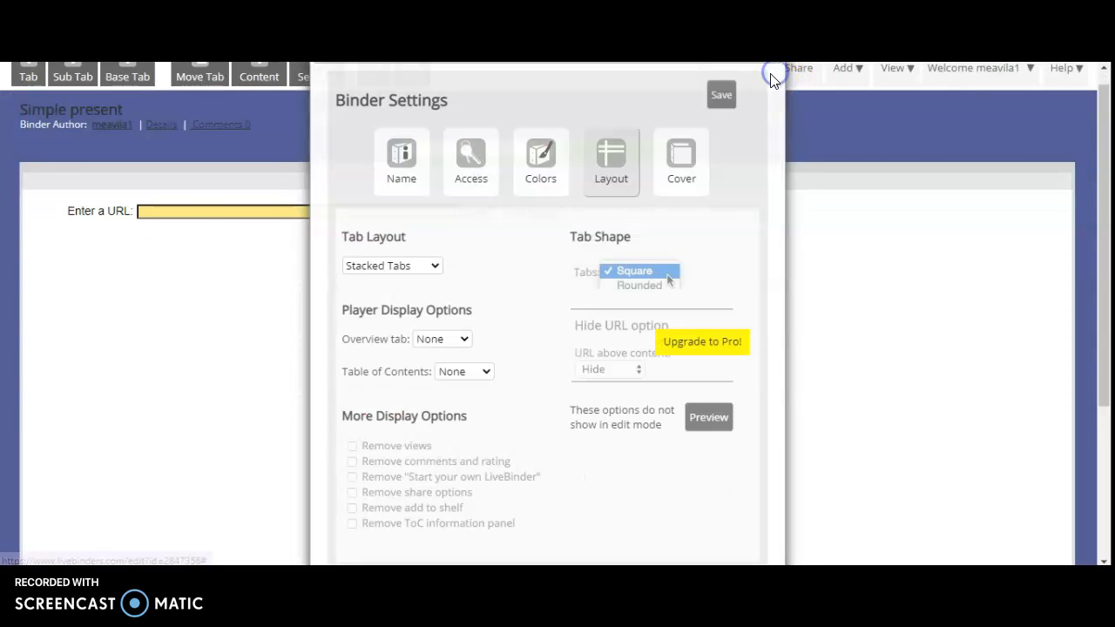
drag(1107, 200, 1107, 141)
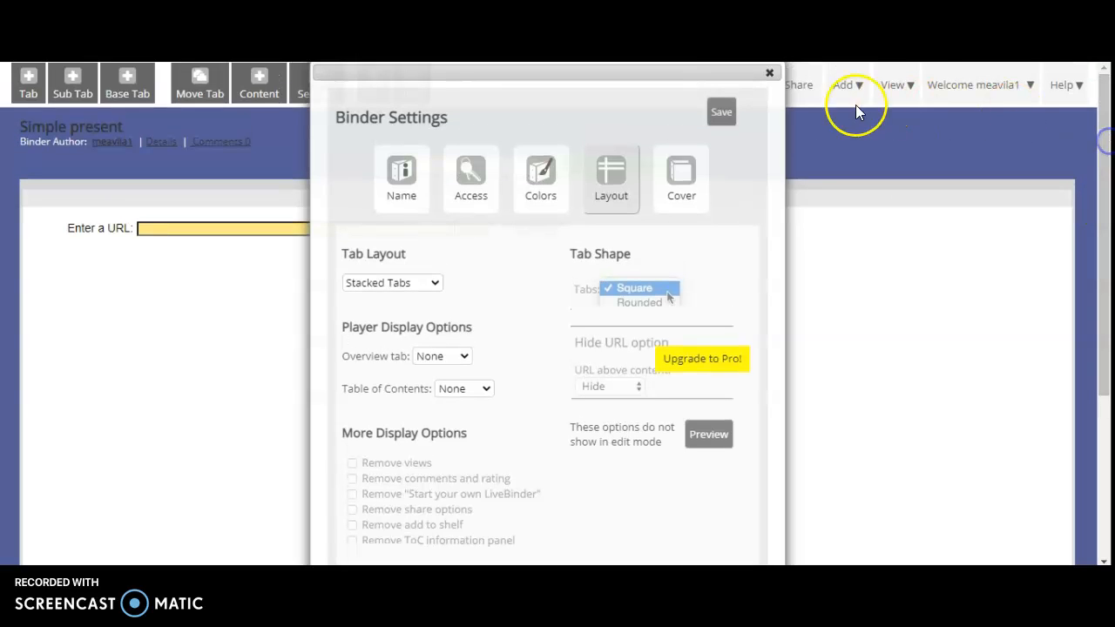
click(770, 75)
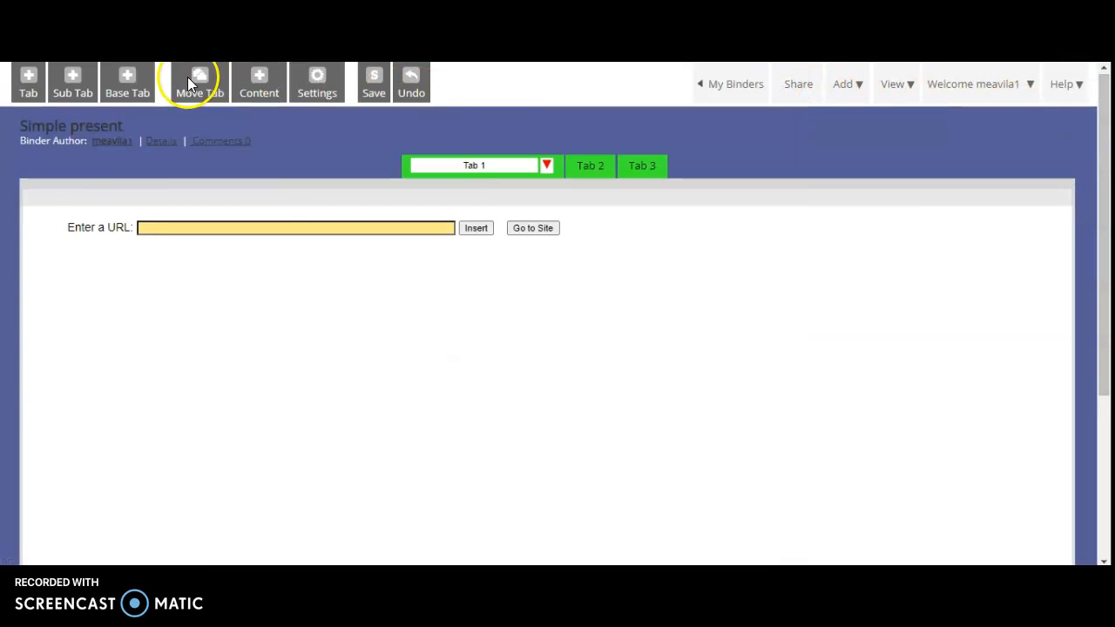